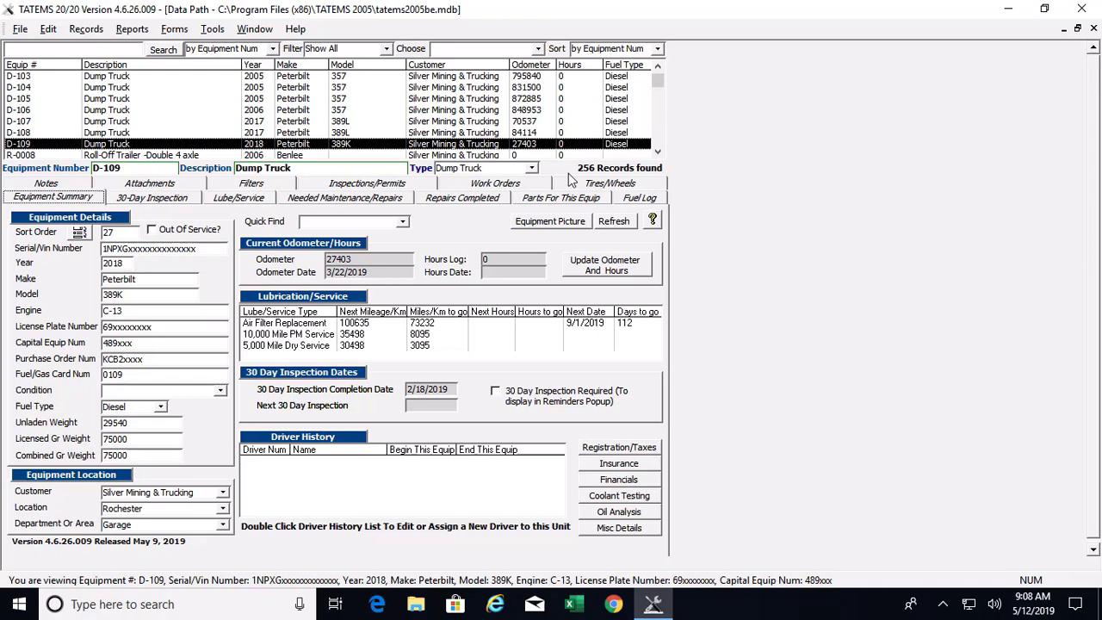
- Open the Lights - Marker Light Out work order dated 2/18/2019 for dump truck D-109 and show its completed labor
click(489, 186)
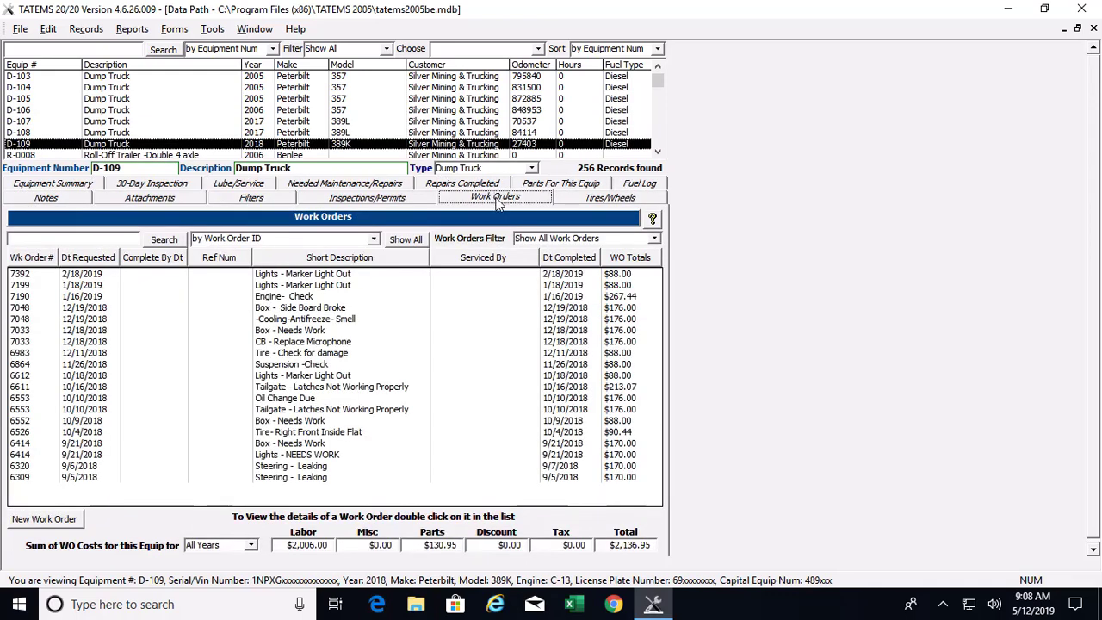
double_click(330, 273)
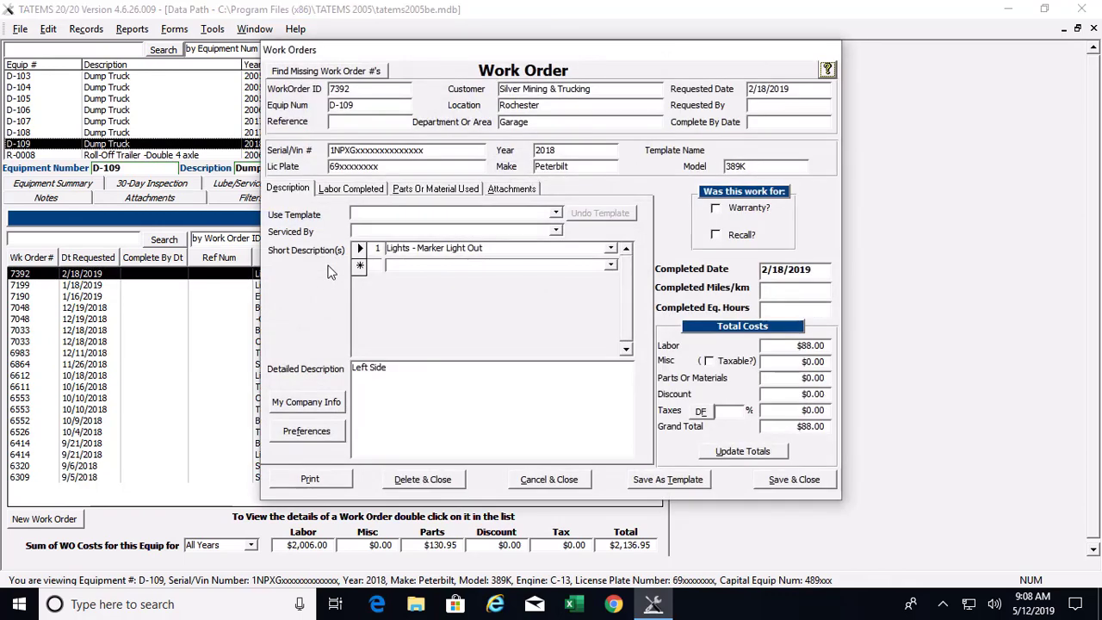
click(359, 191)
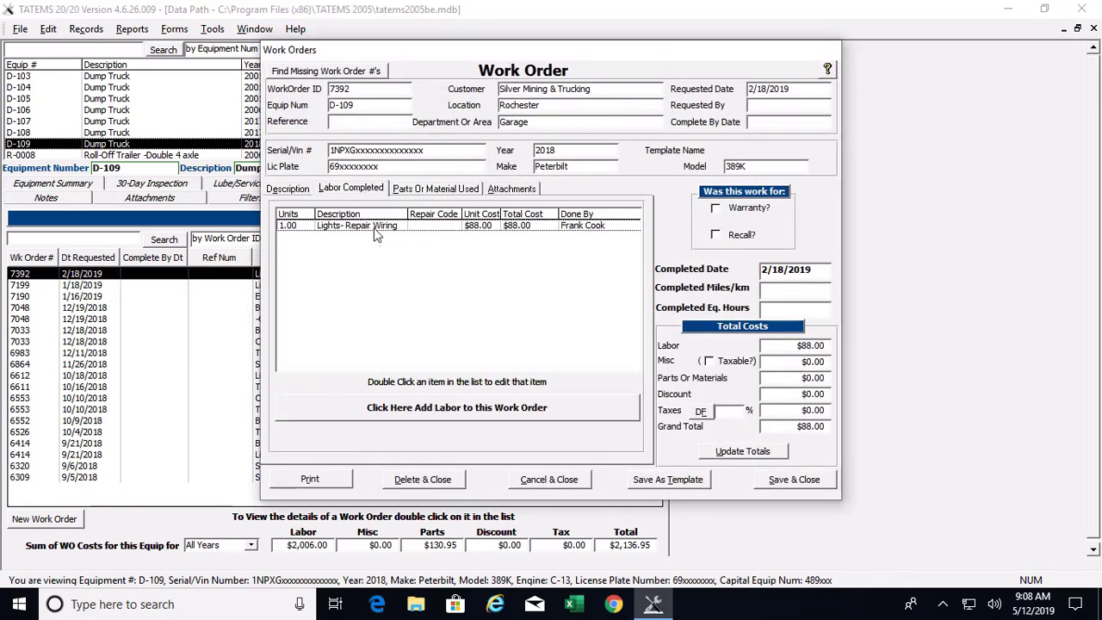
- Open the work order's labor details and start a new labor entry of 1 unit at $40 per unit, assigned to an employee
double_click(375, 227)
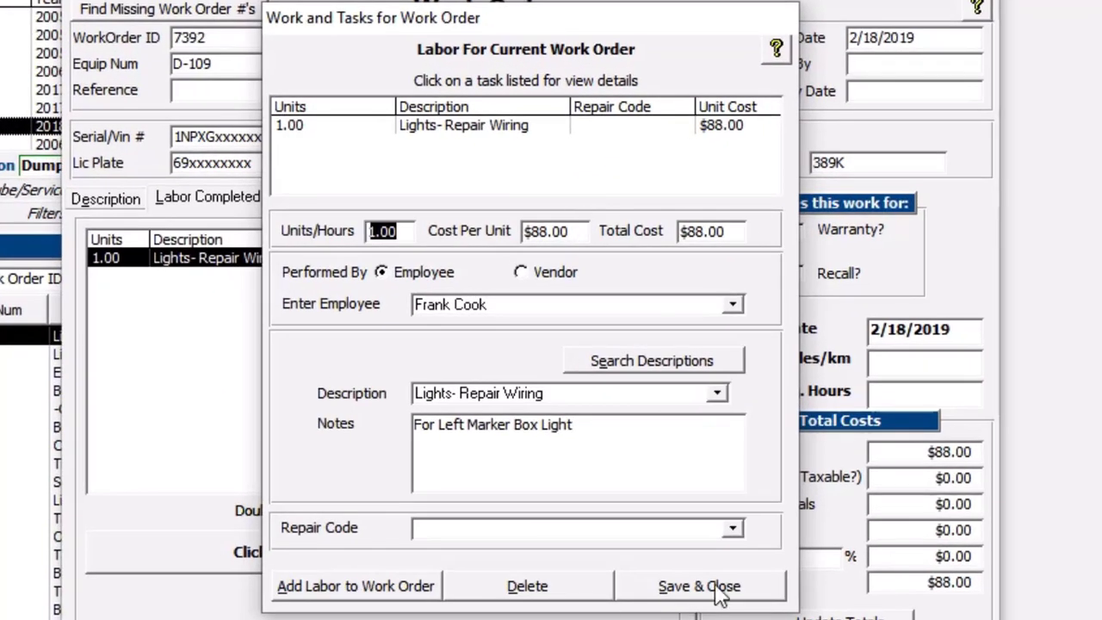
click(353, 590)
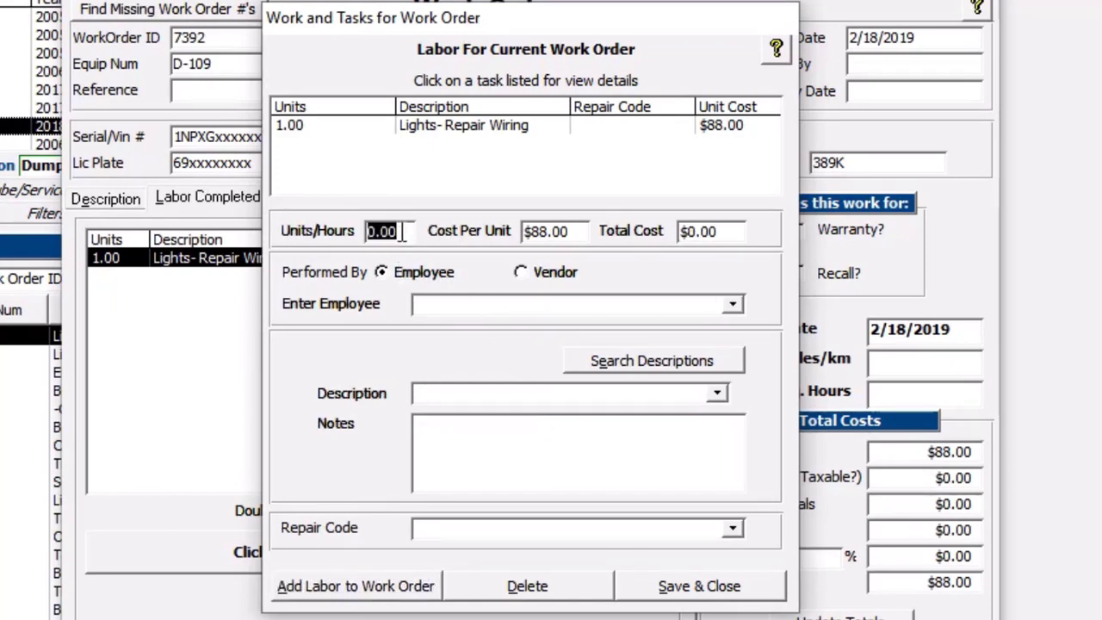
text(1)
key(Tab)
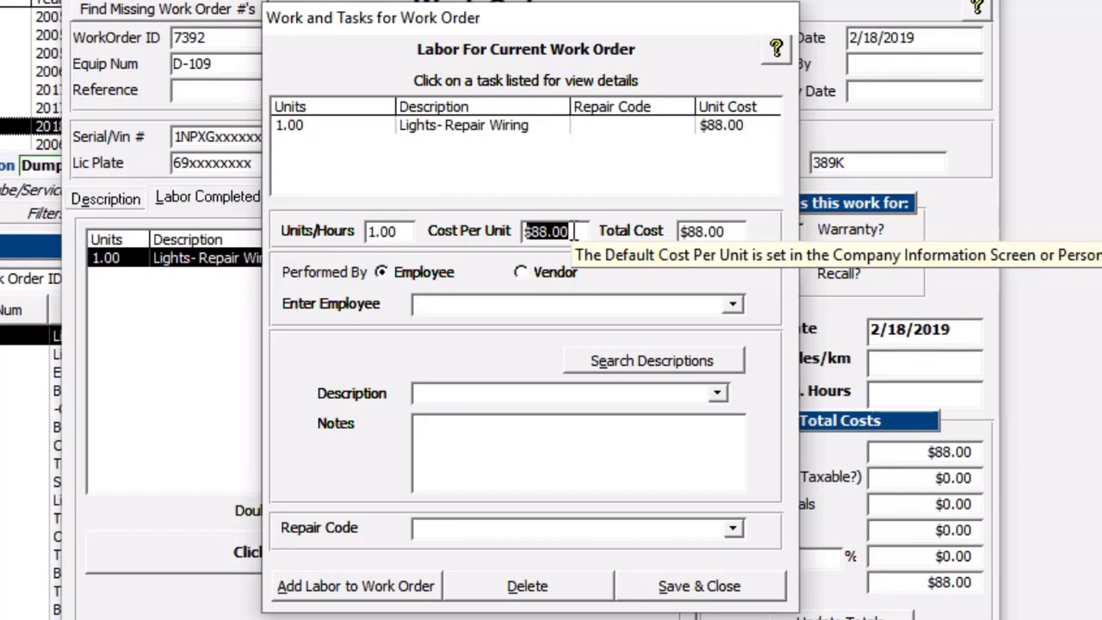
text(40)
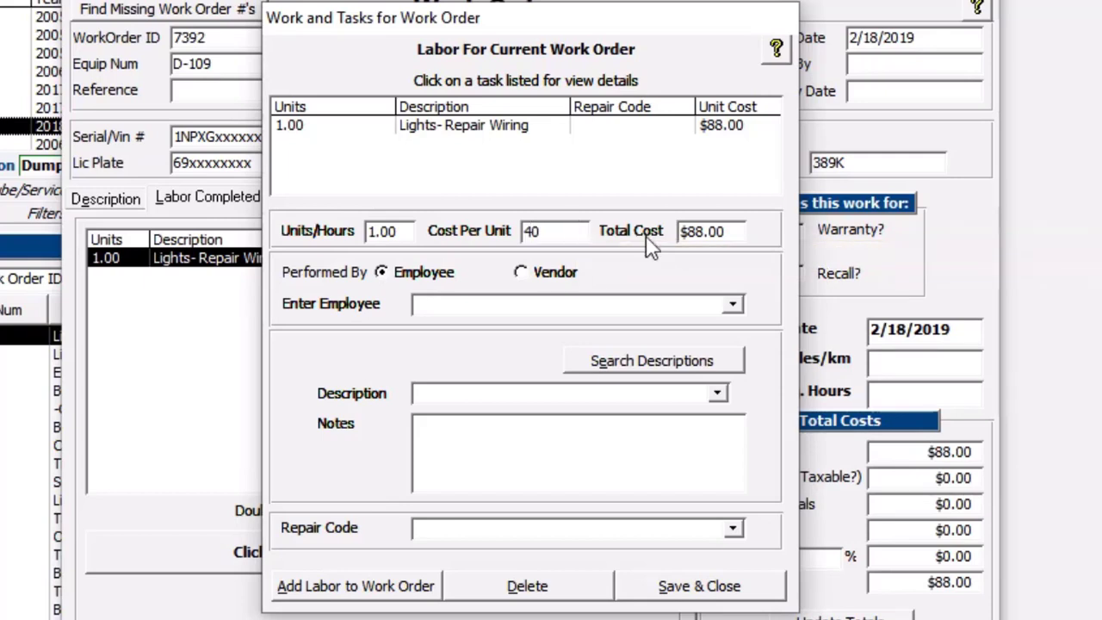
click(728, 232)
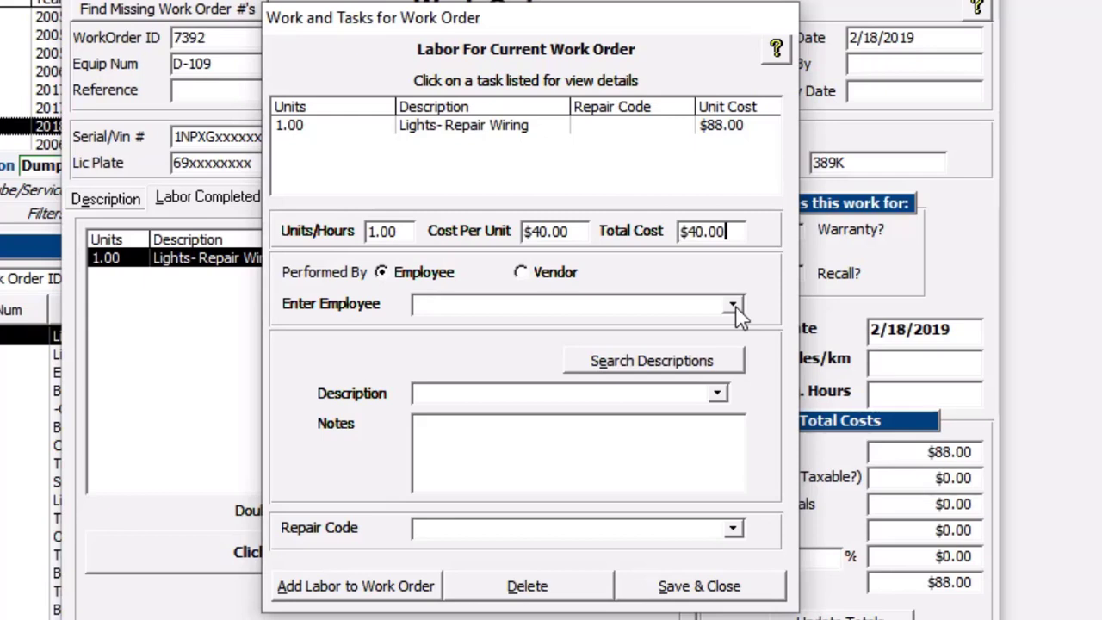
drag(579, 231, 447, 231)
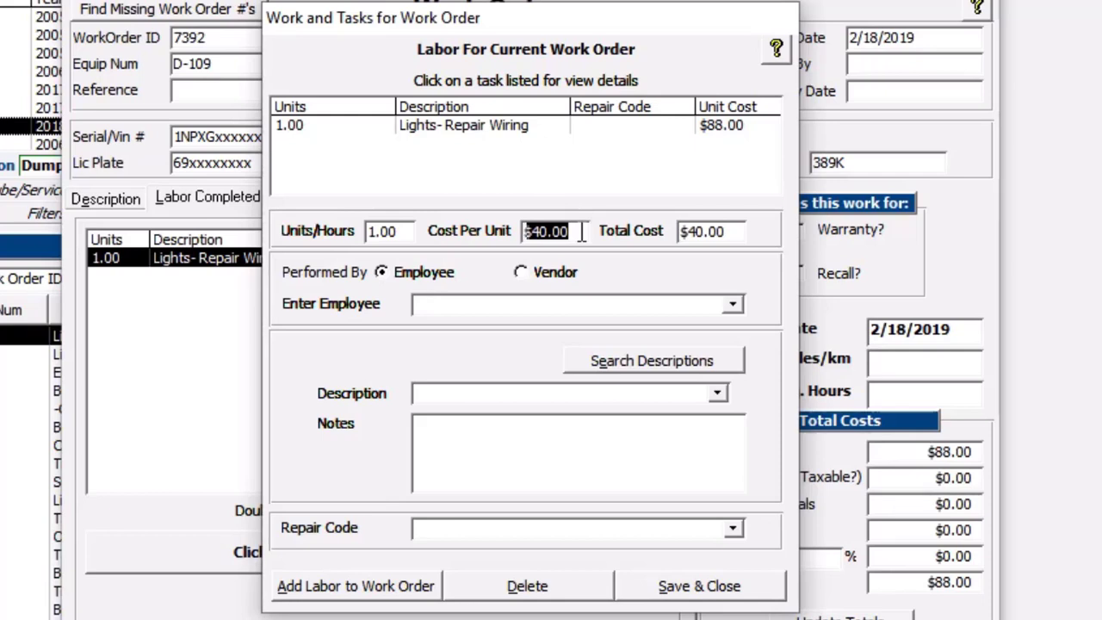
click(734, 304)
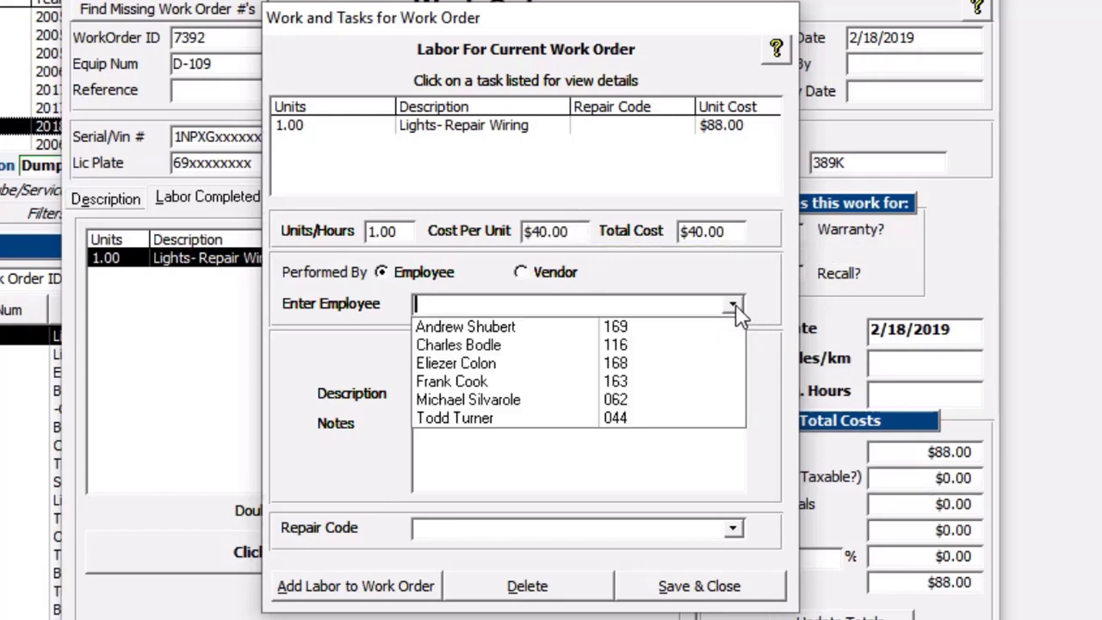
click(527, 328)
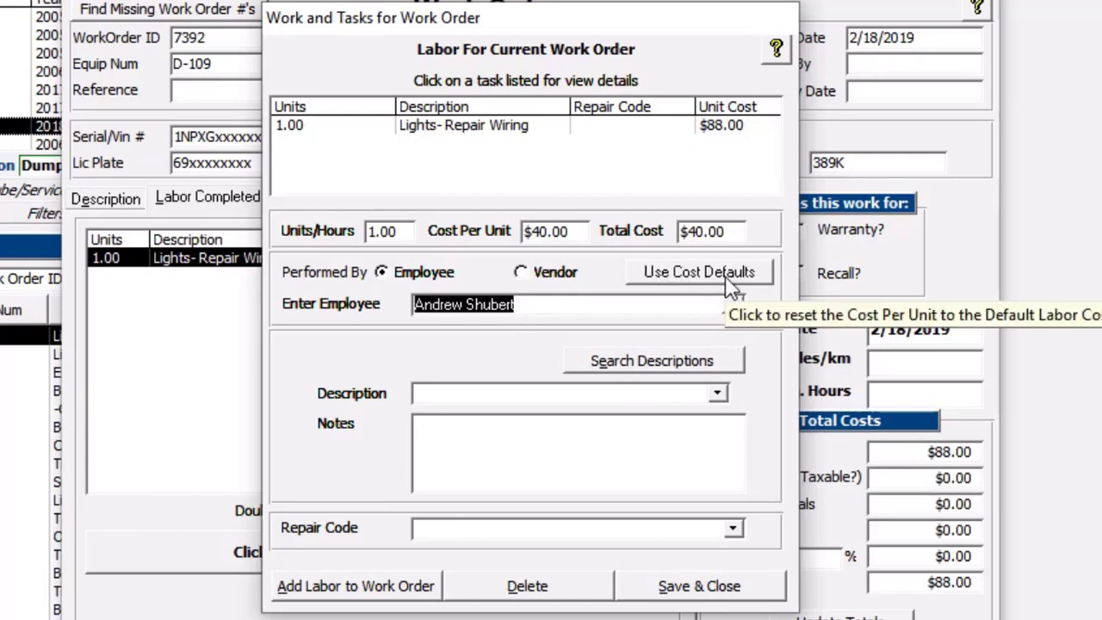
- Reset the new labor entry's cost per unit to the default and close the entry without saving it
click(573, 232)
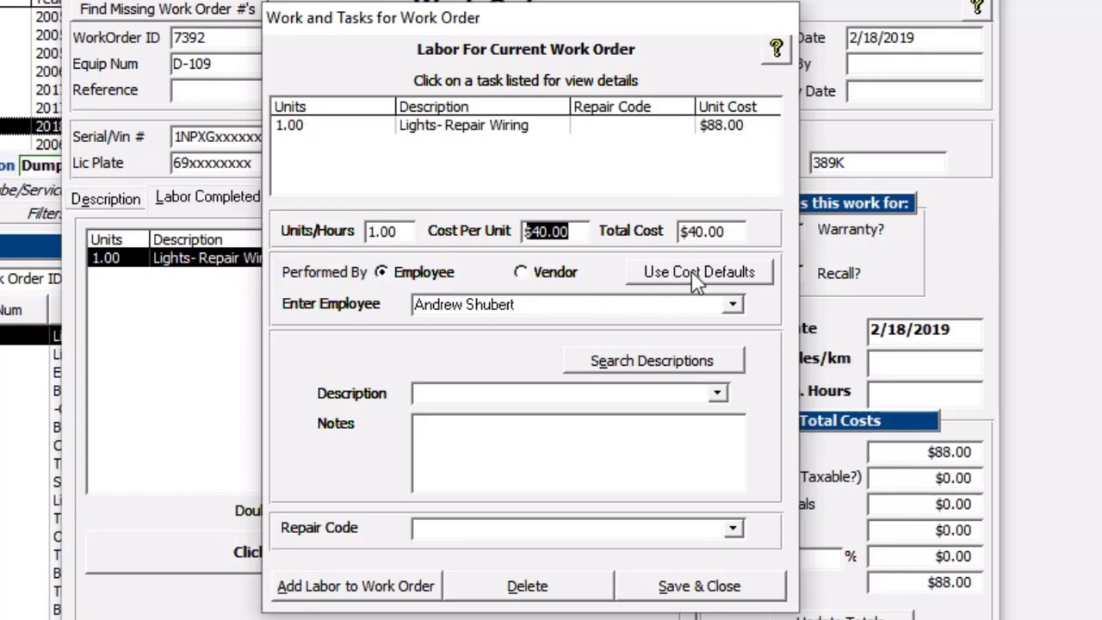
drag(528, 308, 394, 302)
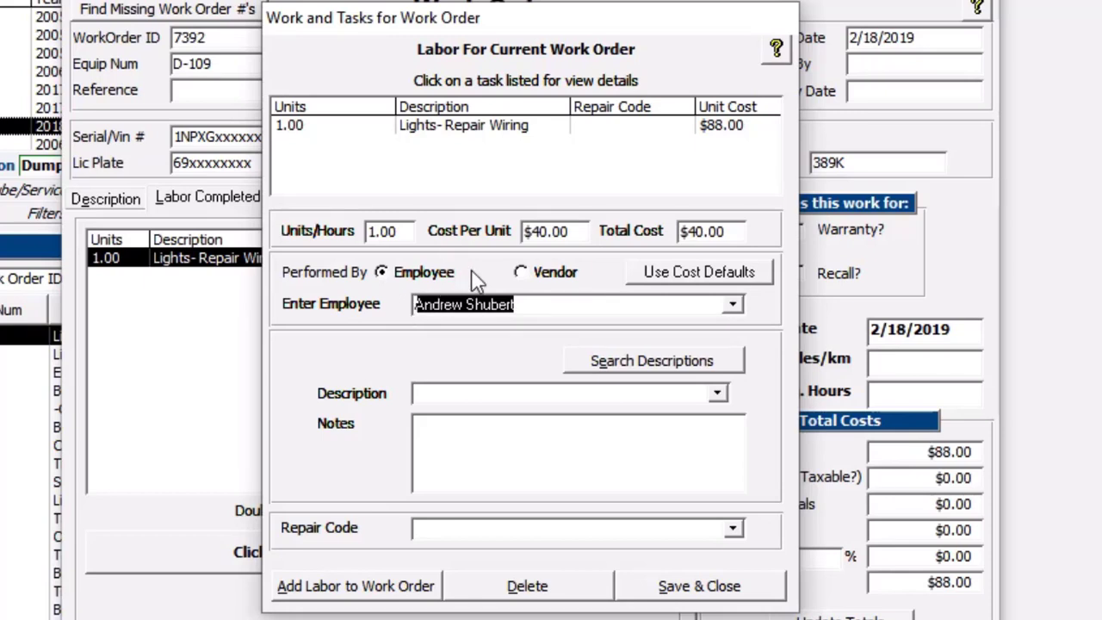
click(689, 272)
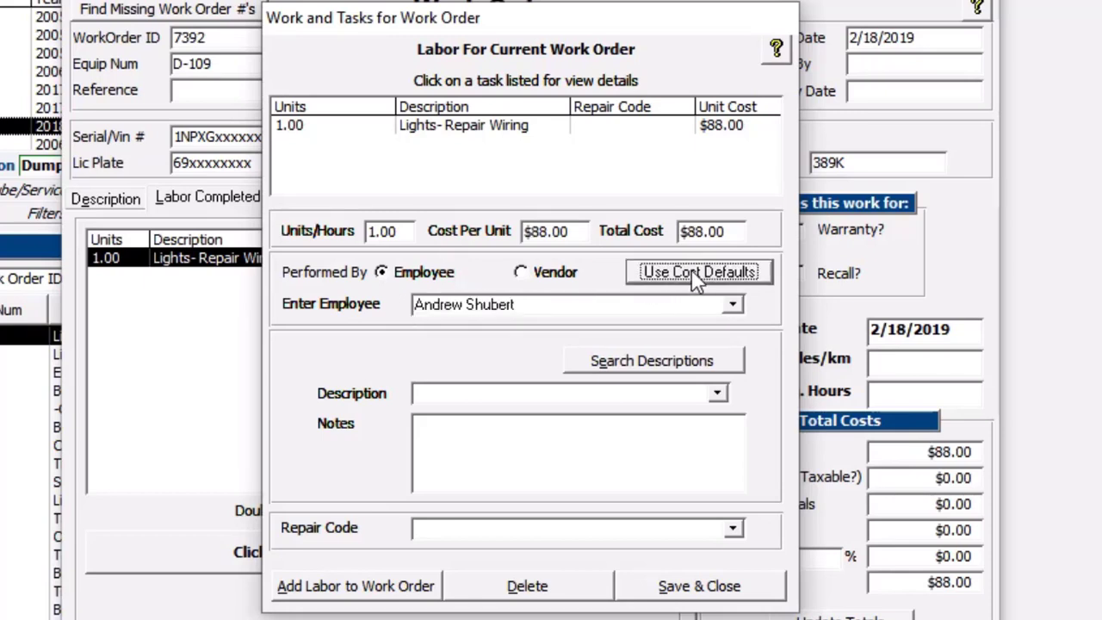
click(583, 239)
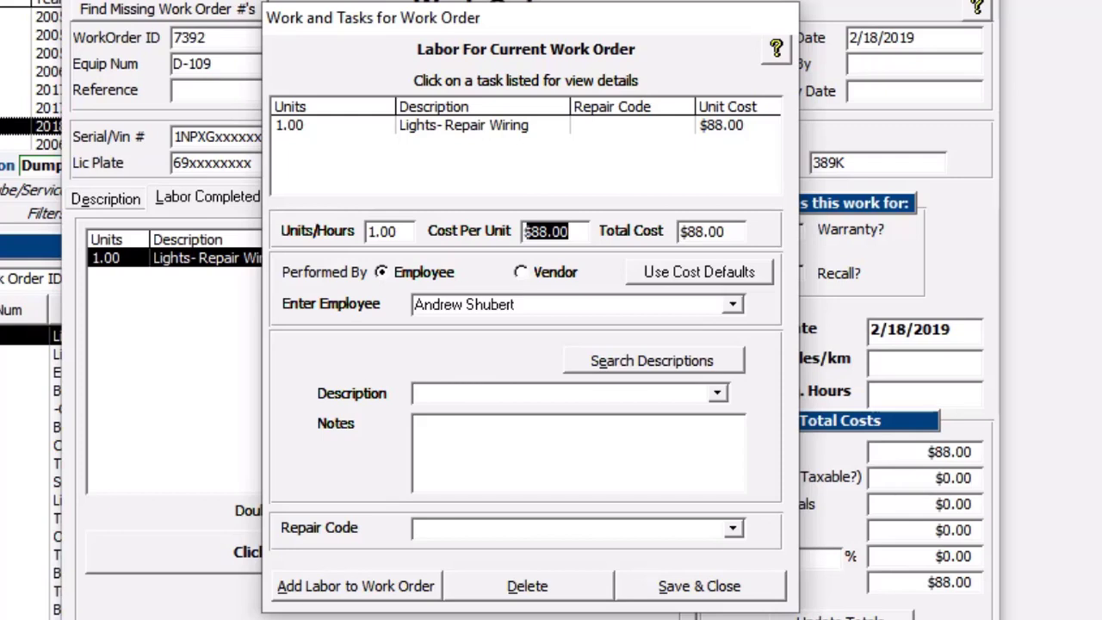
click(727, 586)
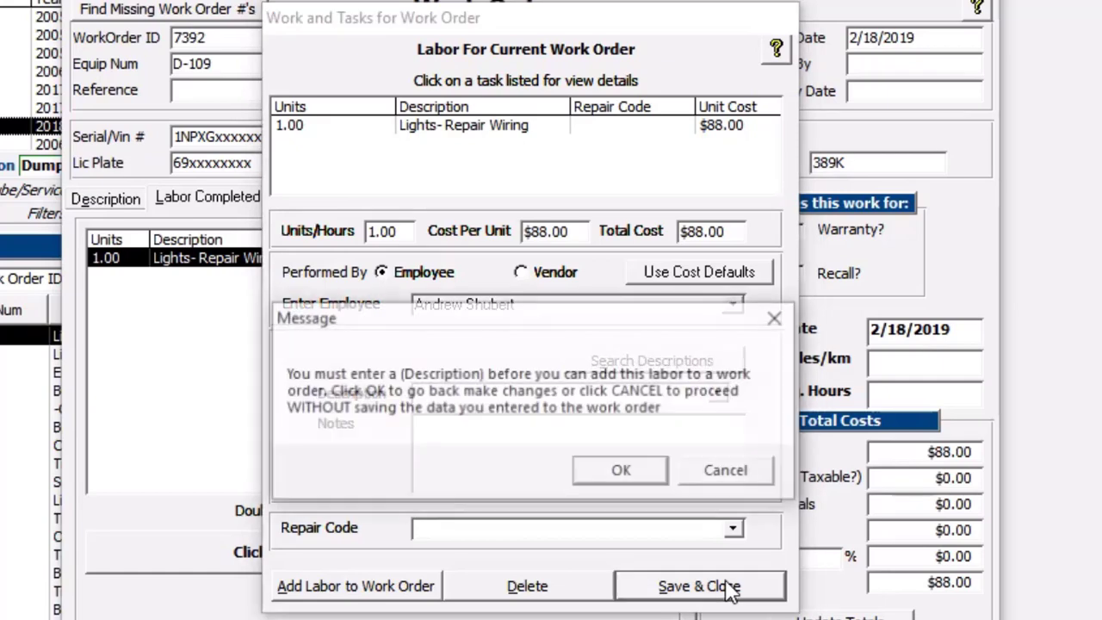
click(703, 472)
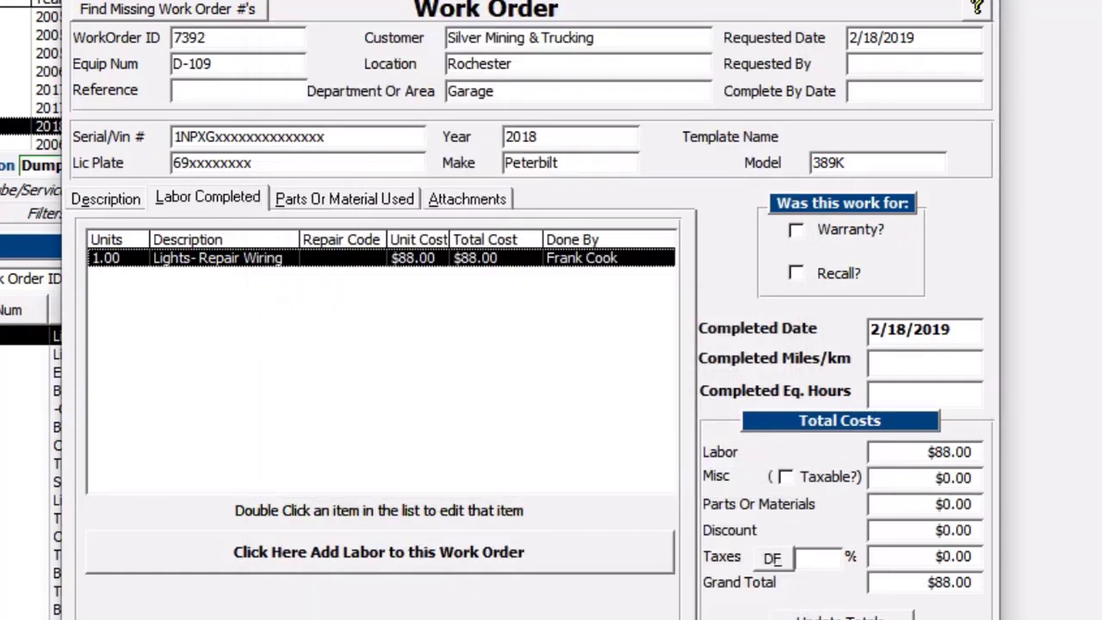
- Assign repair code 02-Engine to the Lights- Repair Wiring labor entry and save it
double_click(254, 263)
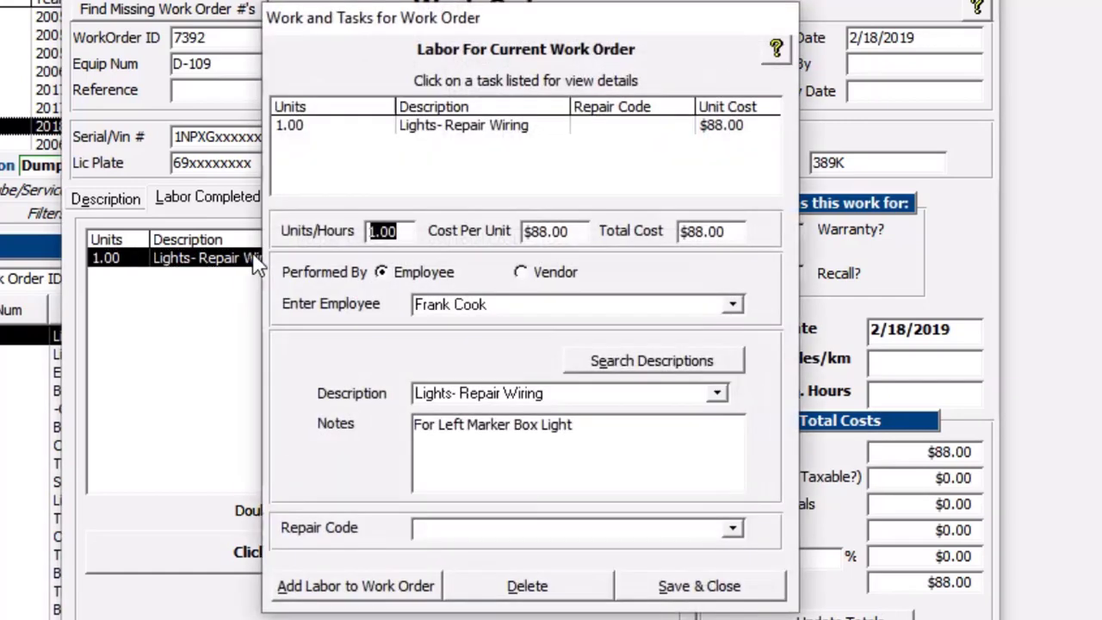
click(732, 528)
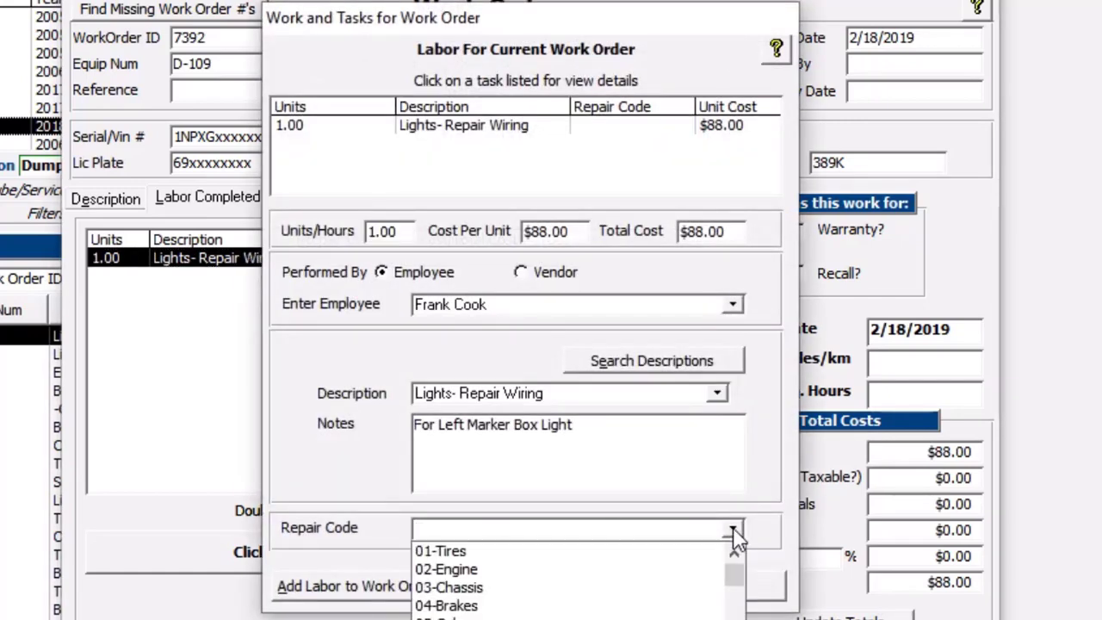
click(503, 570)
click(700, 586)
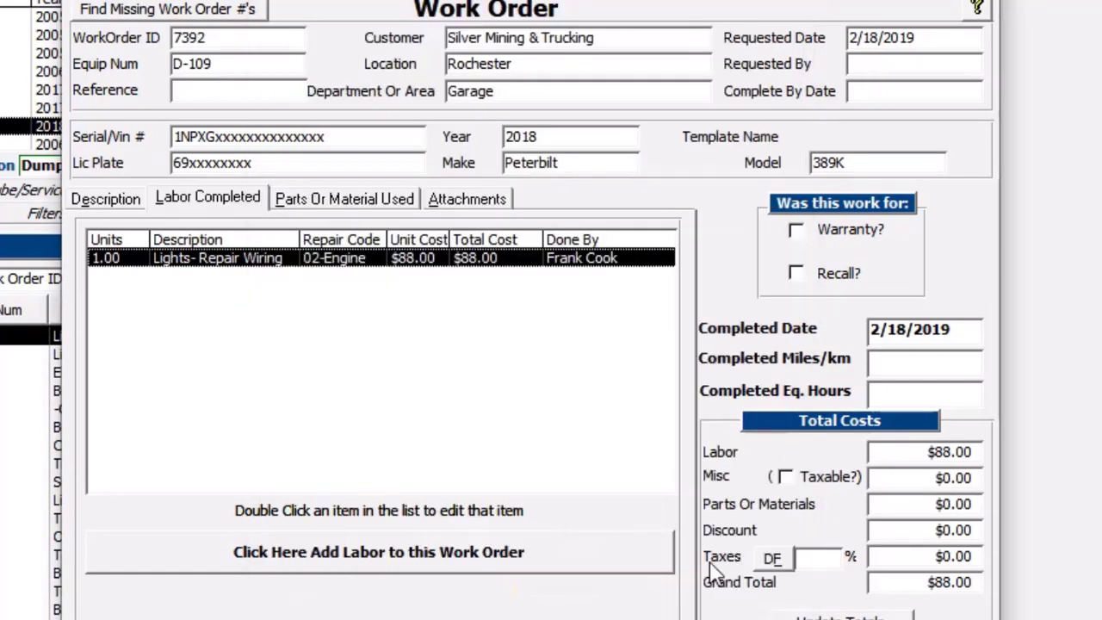
- Start a new parts entry on the work order for part 02513101 with repair code 02-Engine
click(320, 200)
click(274, 551)
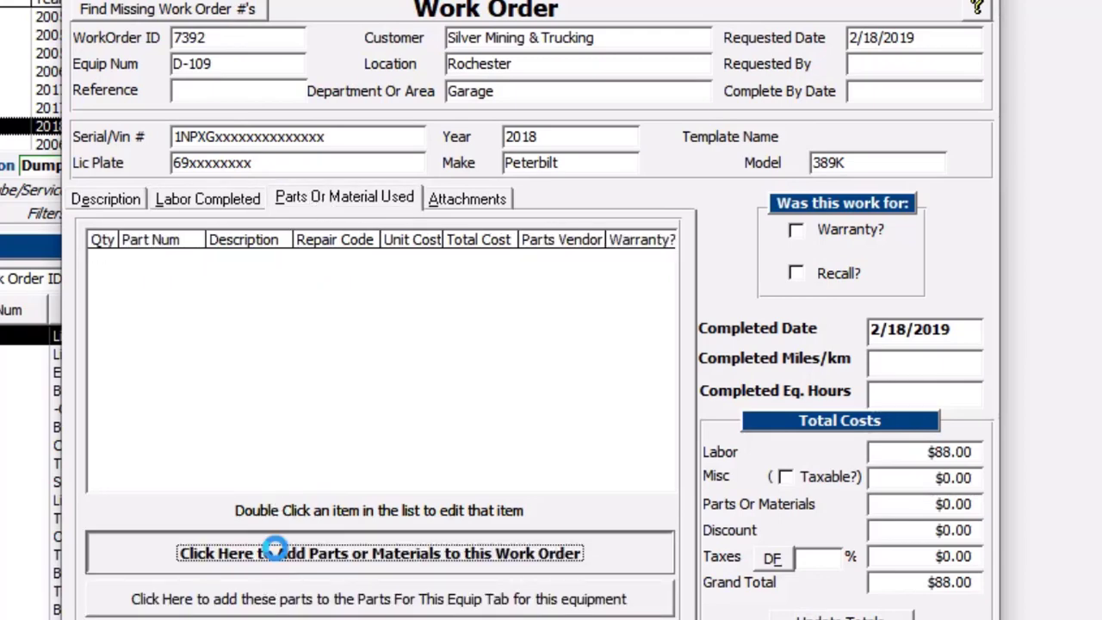
click(353, 348)
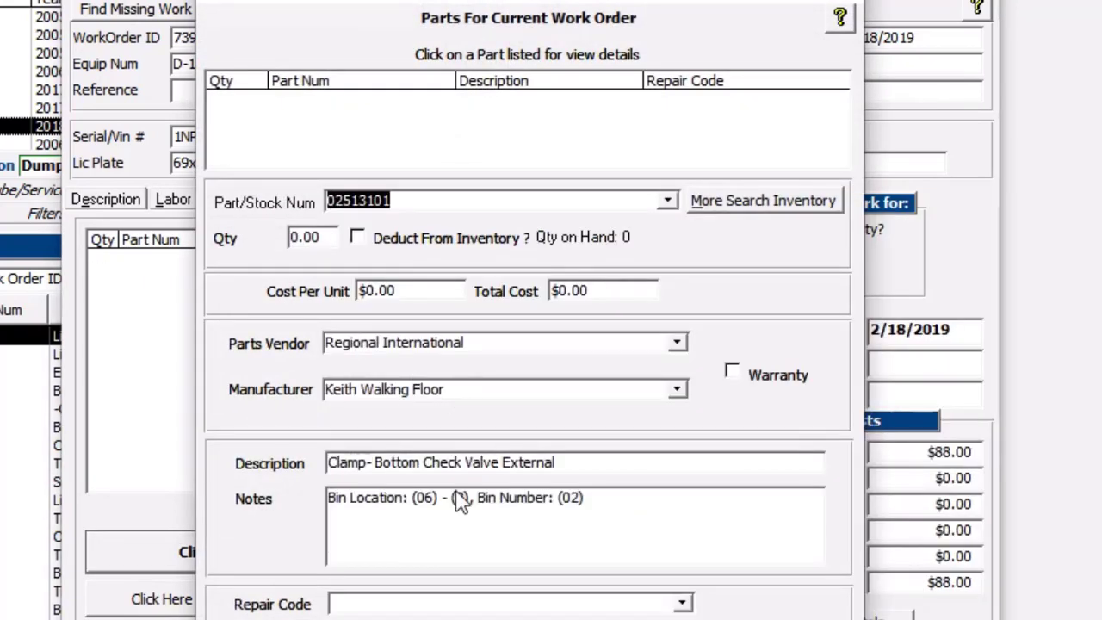
click(682, 603)
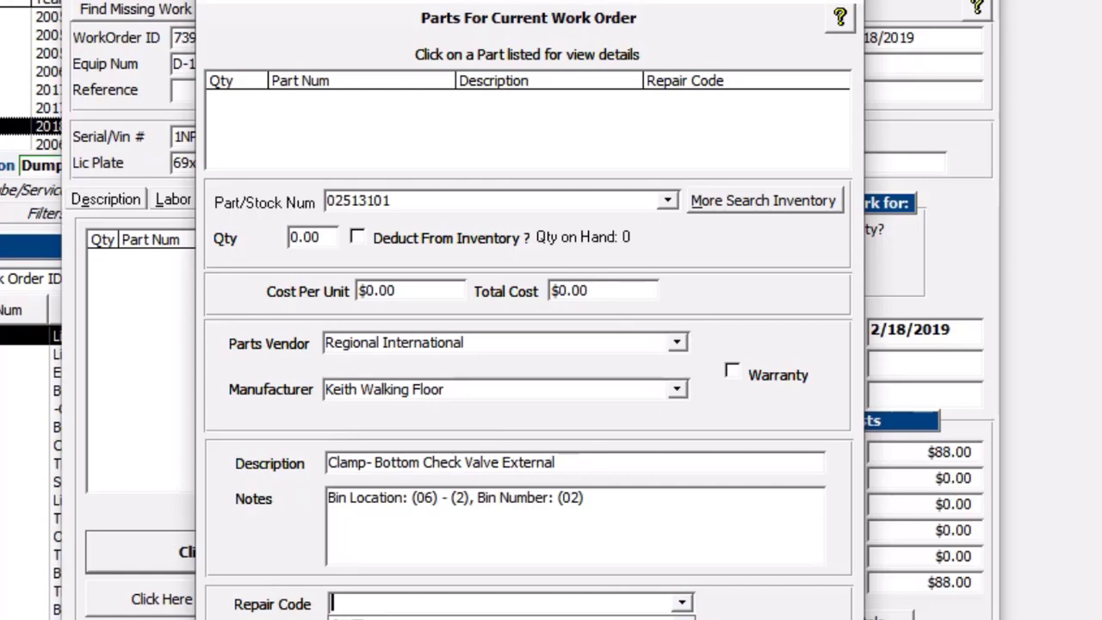
click(362, 617)
- Set the part's quantity to 1 and its cost per unit to $5, and save the part to the work order
click(591, 588)
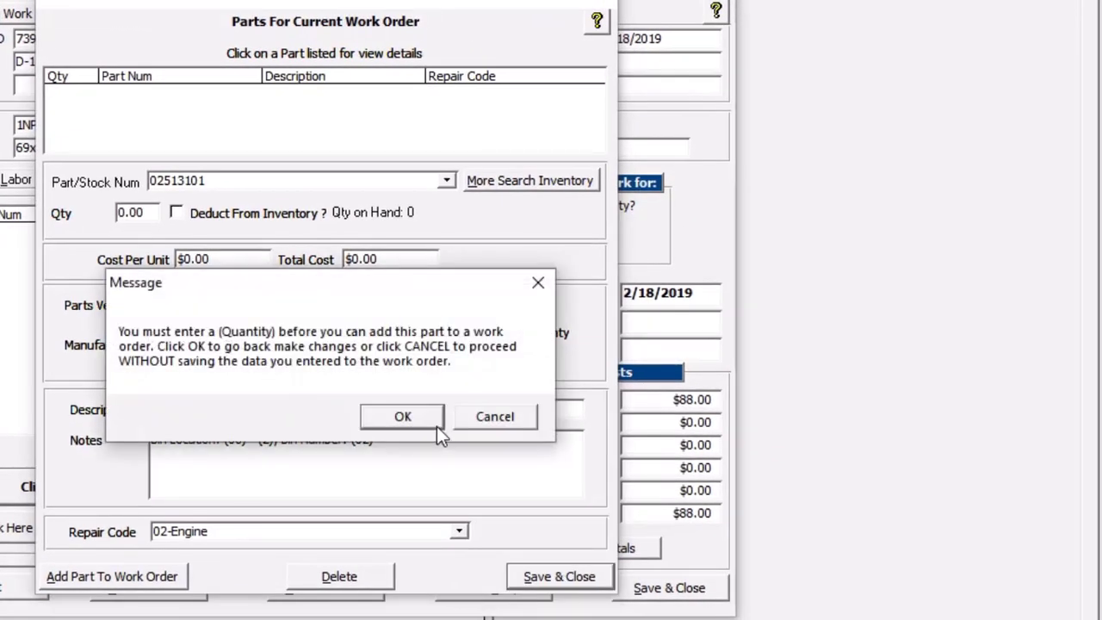
click(405, 419)
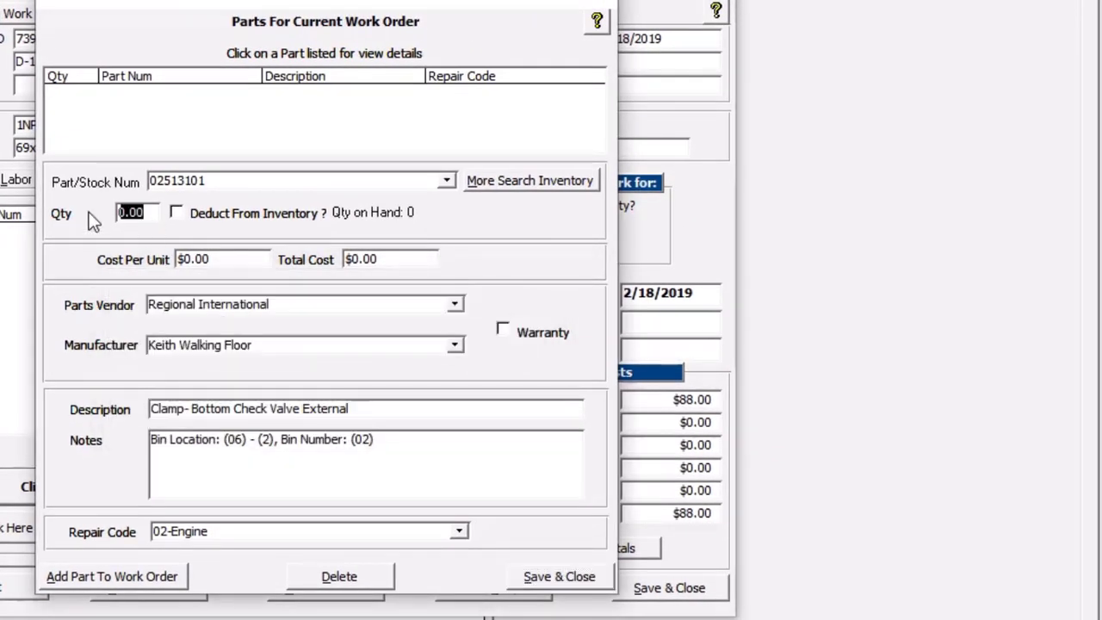
text(1)
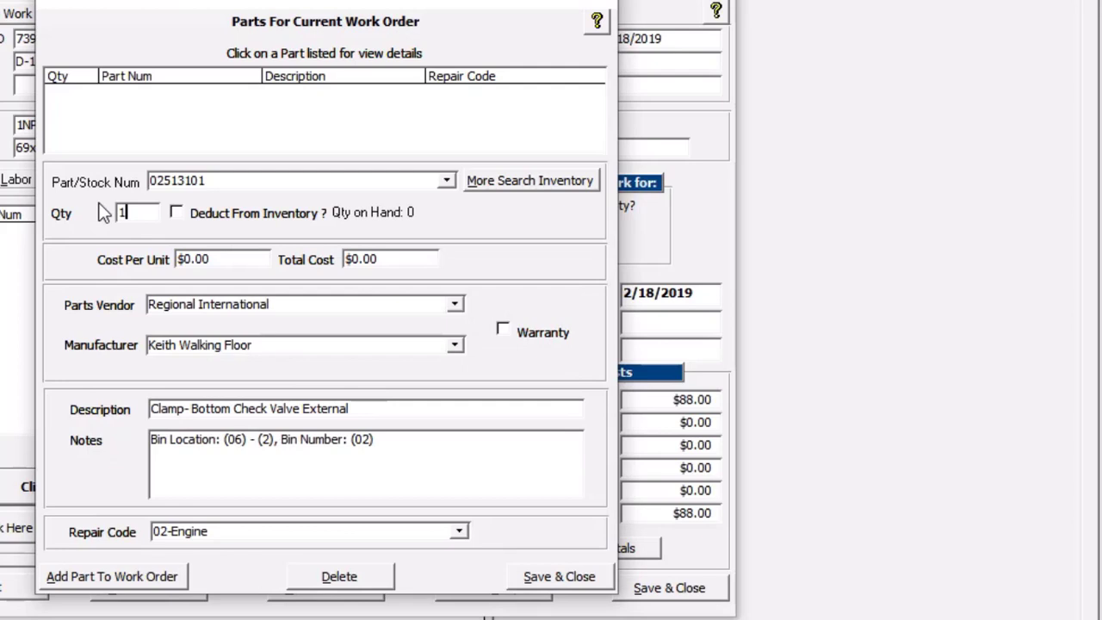
click(216, 262)
text(5)
click(588, 577)
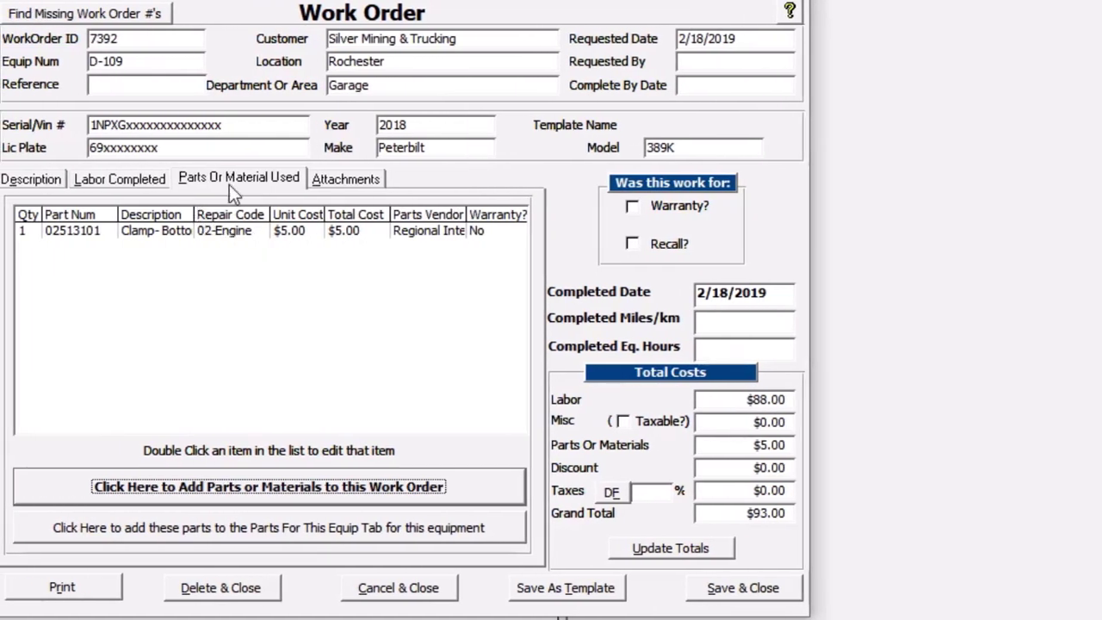
- Preview the work order printout in the format with repair codes for parts and labor, without titling it Invoice
click(102, 185)
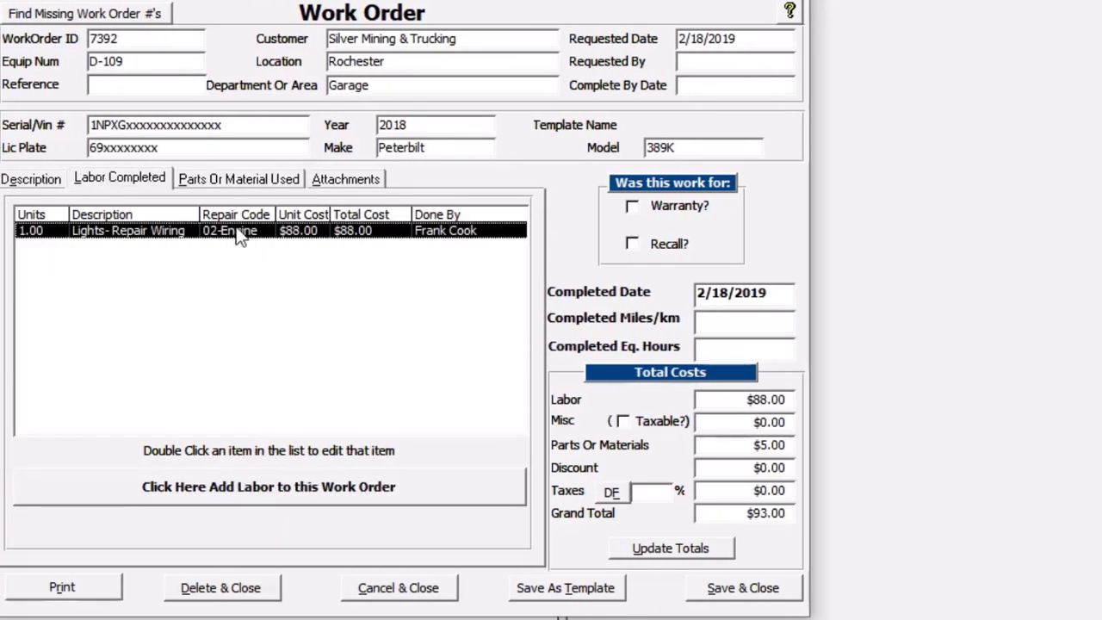
click(63, 589)
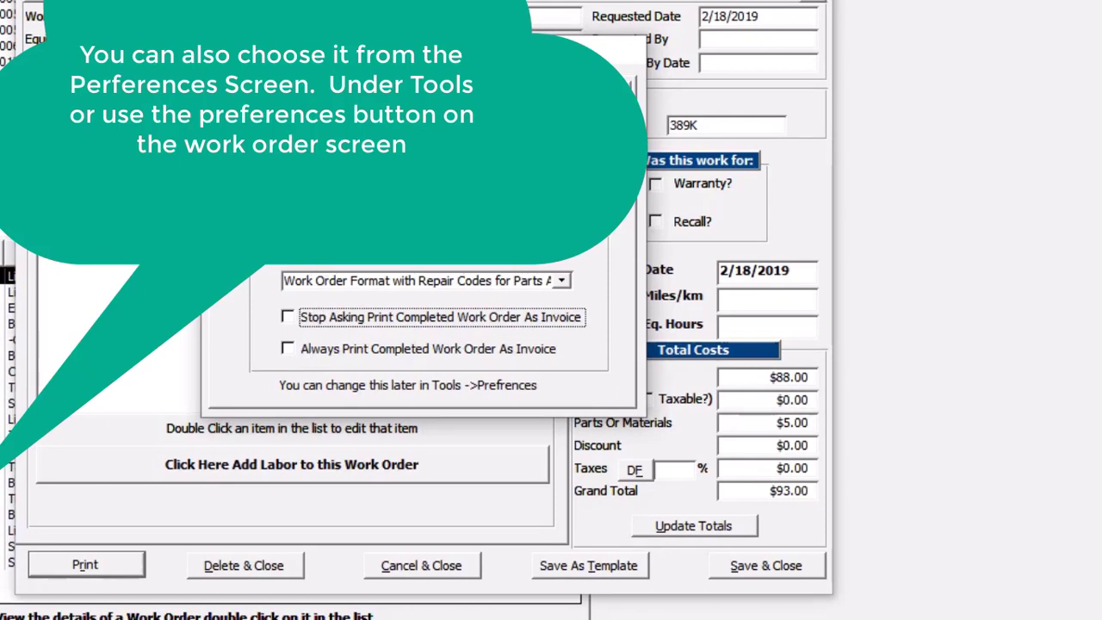
click(561, 282)
click(442, 301)
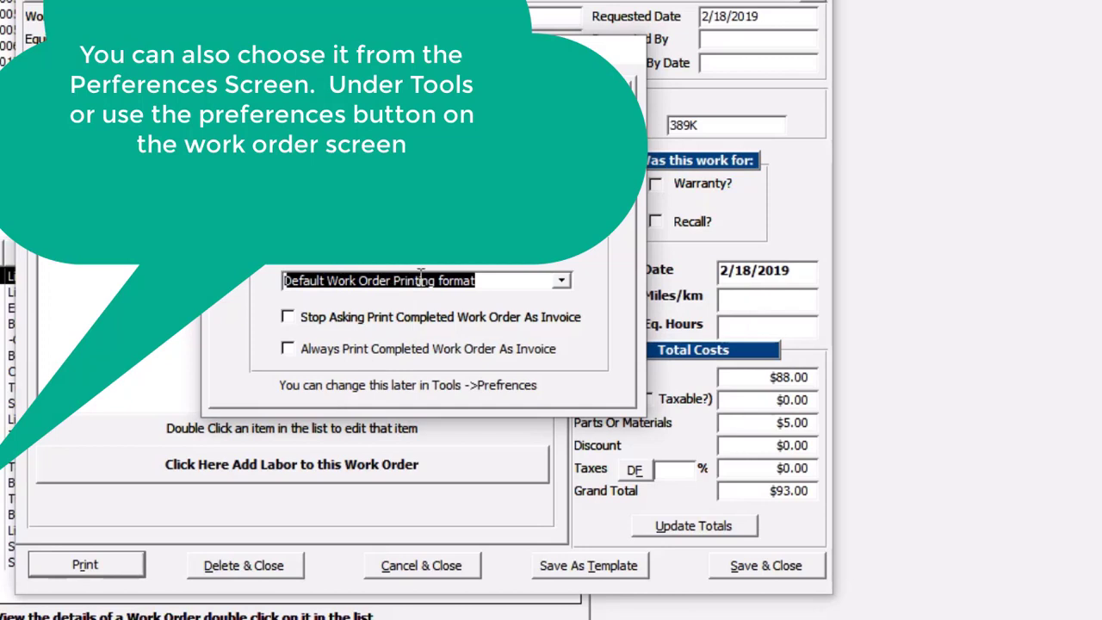
click(562, 282)
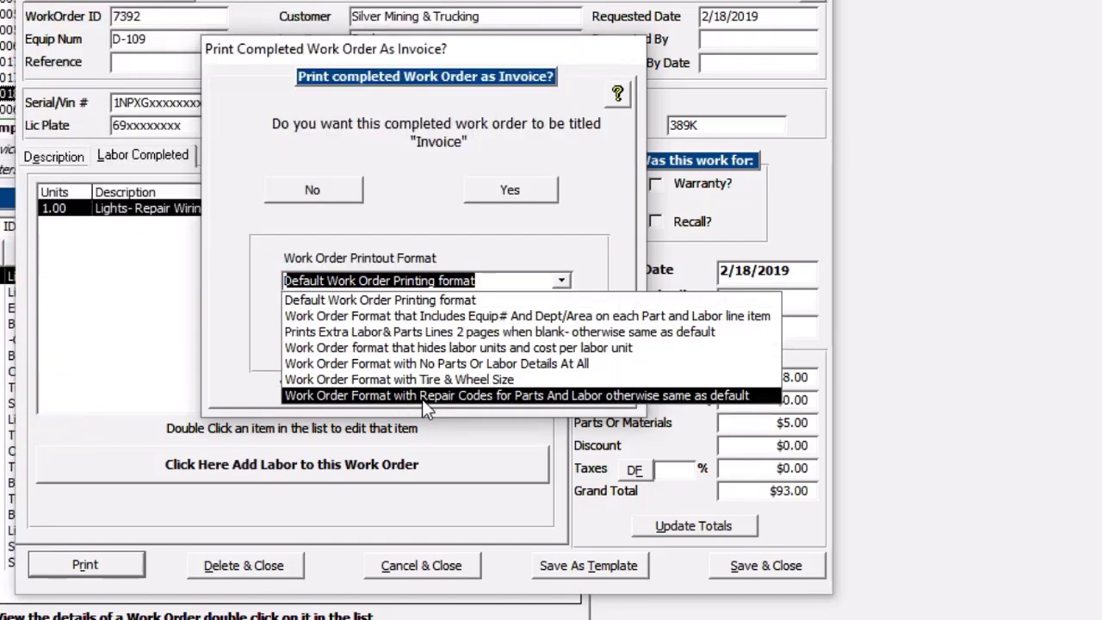
click(422, 396)
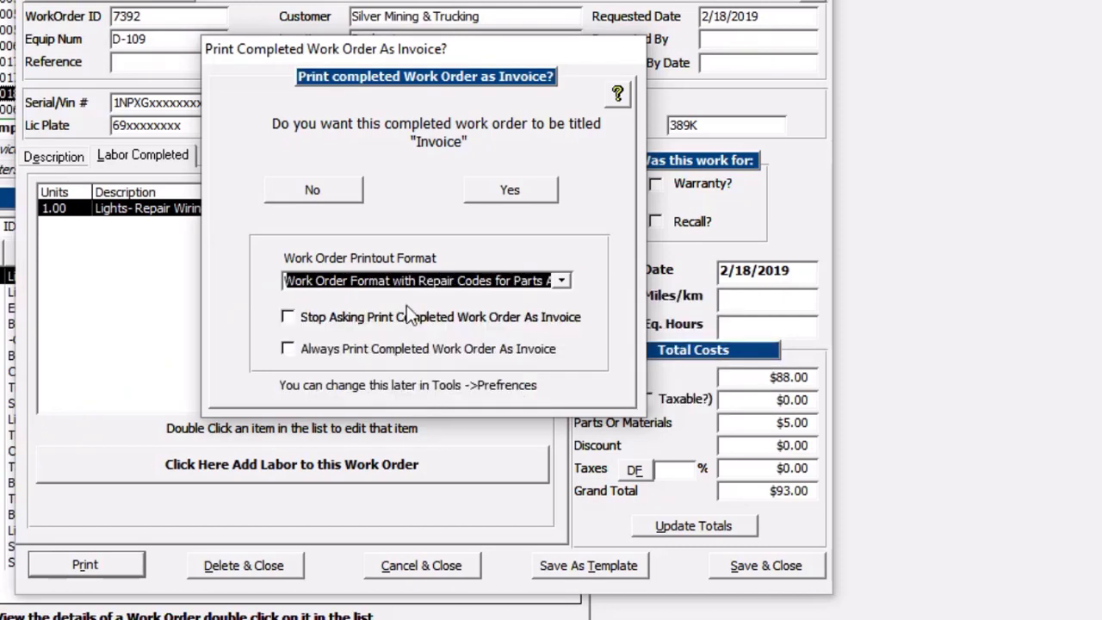
click(315, 193)
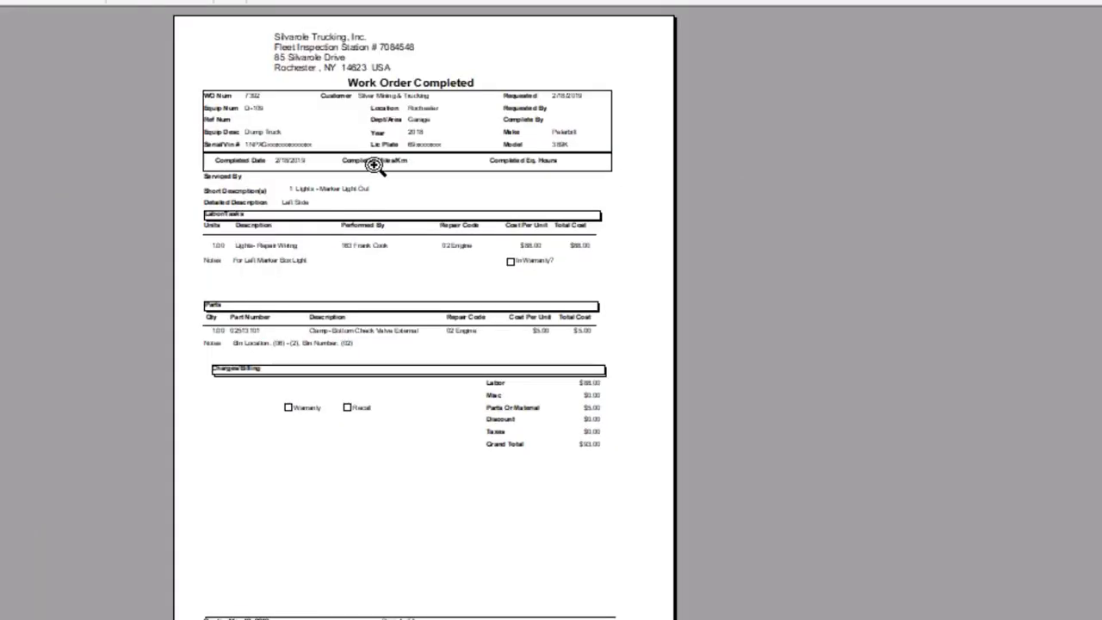
- Inspect the printout up close, then close the preview and save and close the work order
click(374, 166)
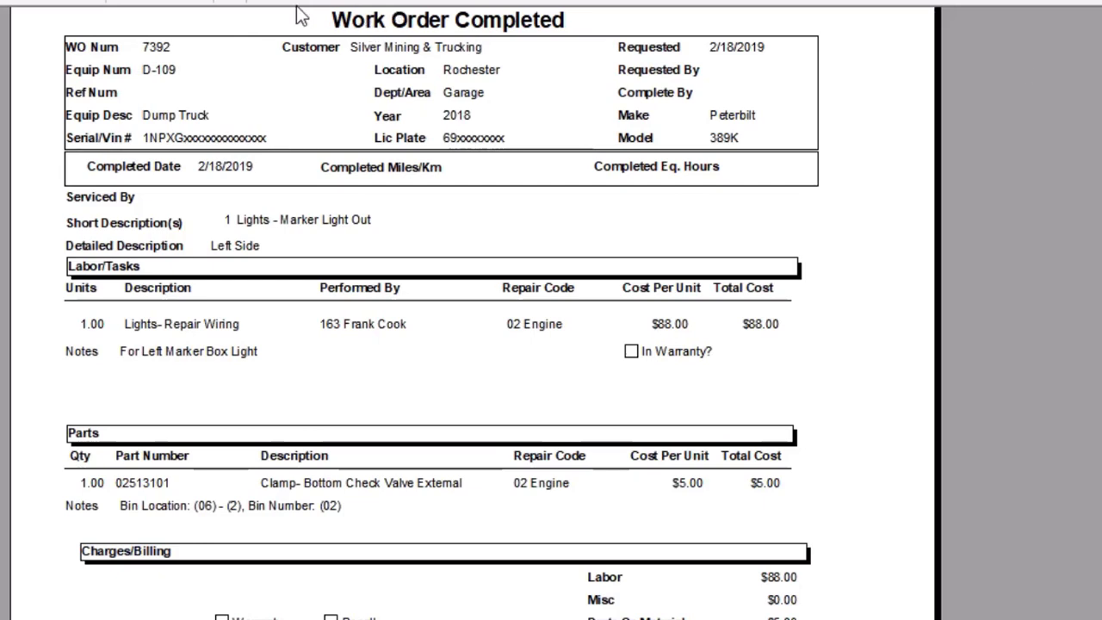
click(366, 8)
click(787, 555)
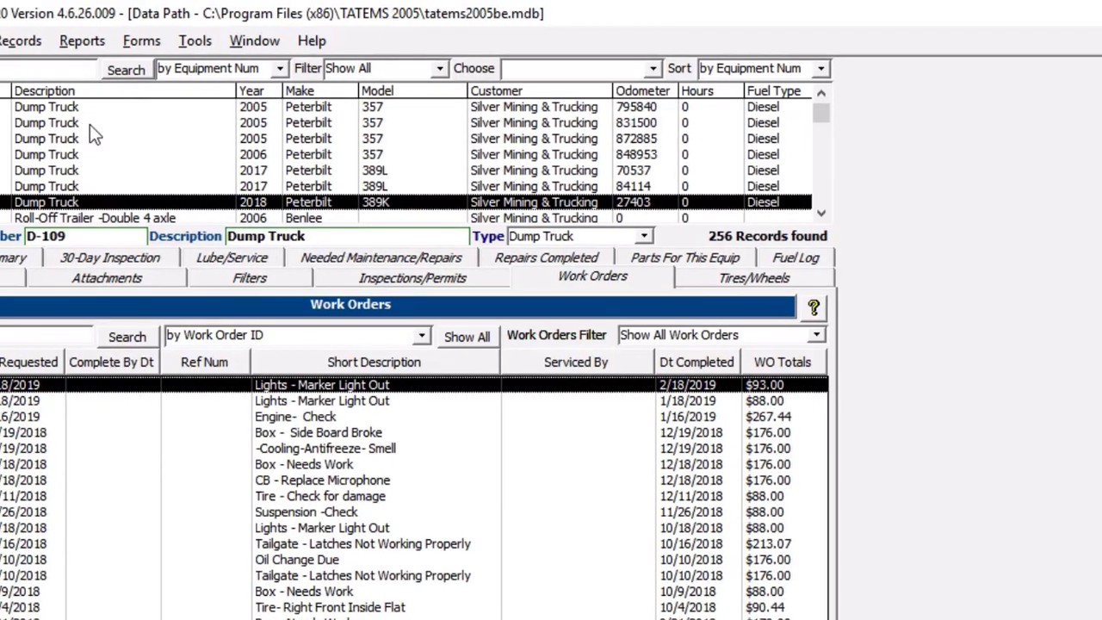
- Open the Work Orders List and filter it to work orders requested from 4/12/2017 onward
click(143, 41)
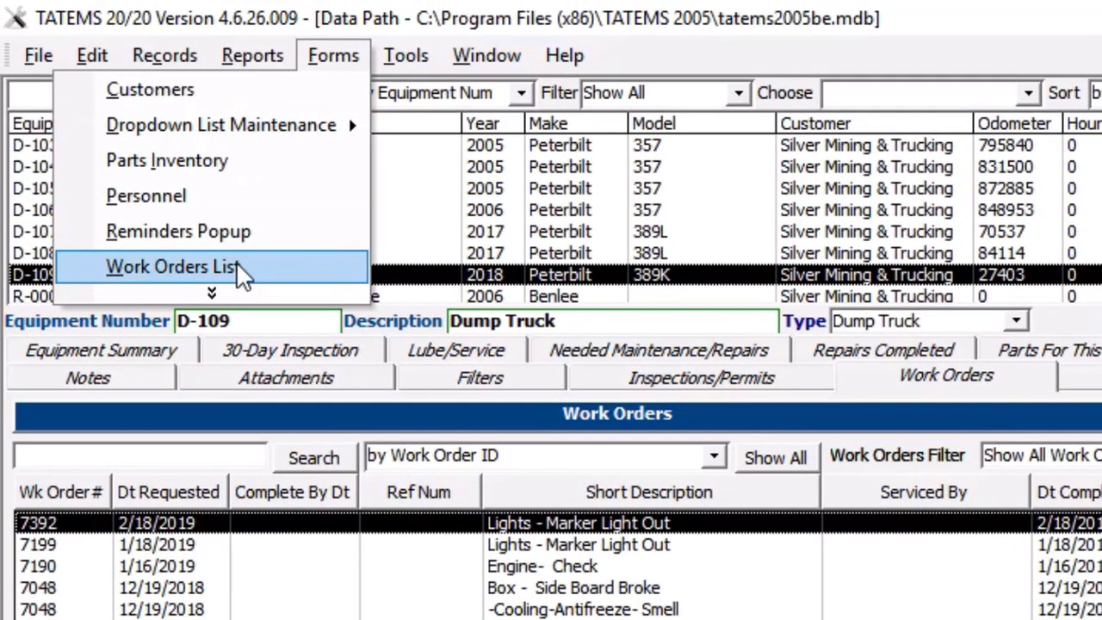
click(235, 266)
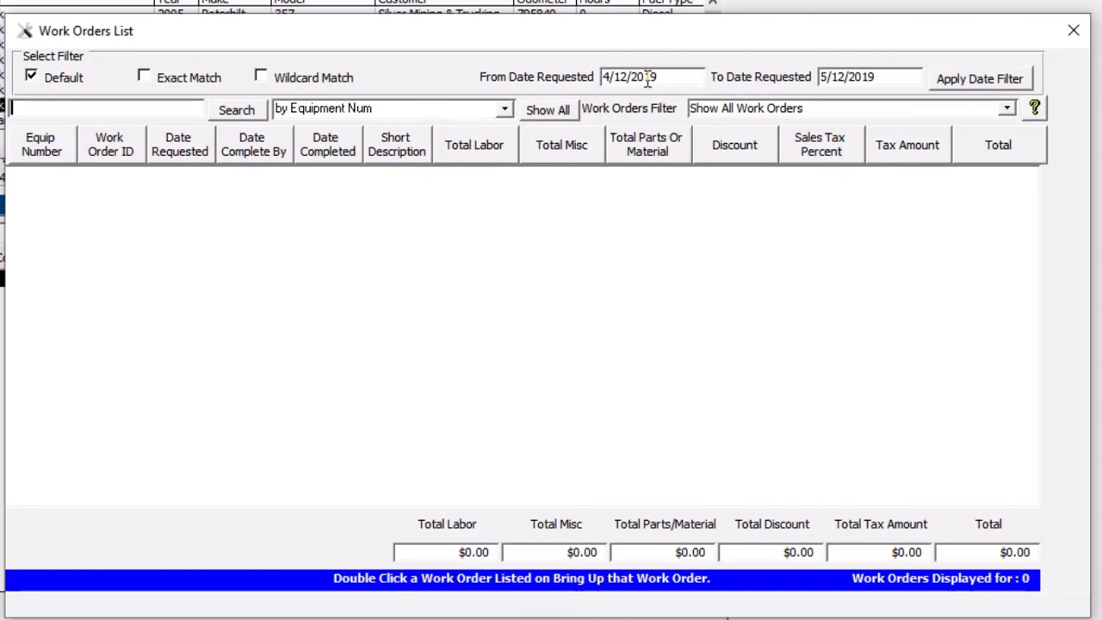
drag(647, 77, 659, 77)
text(17)
click(976, 76)
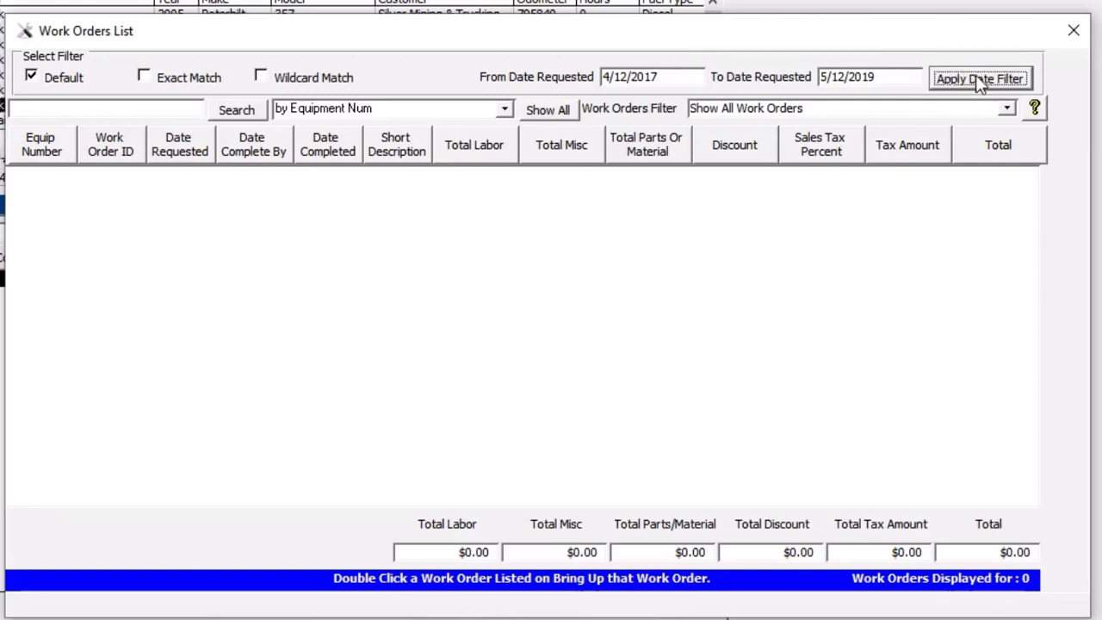
click(978, 78)
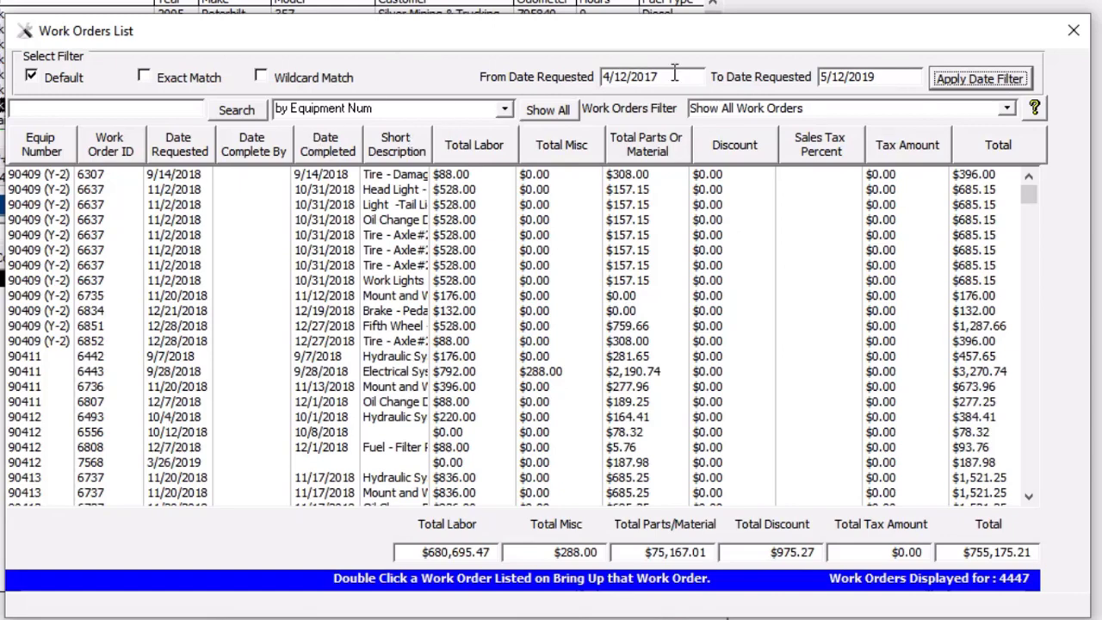
- List the work orders by part number and browse down to the entries that have part numbers
click(505, 112)
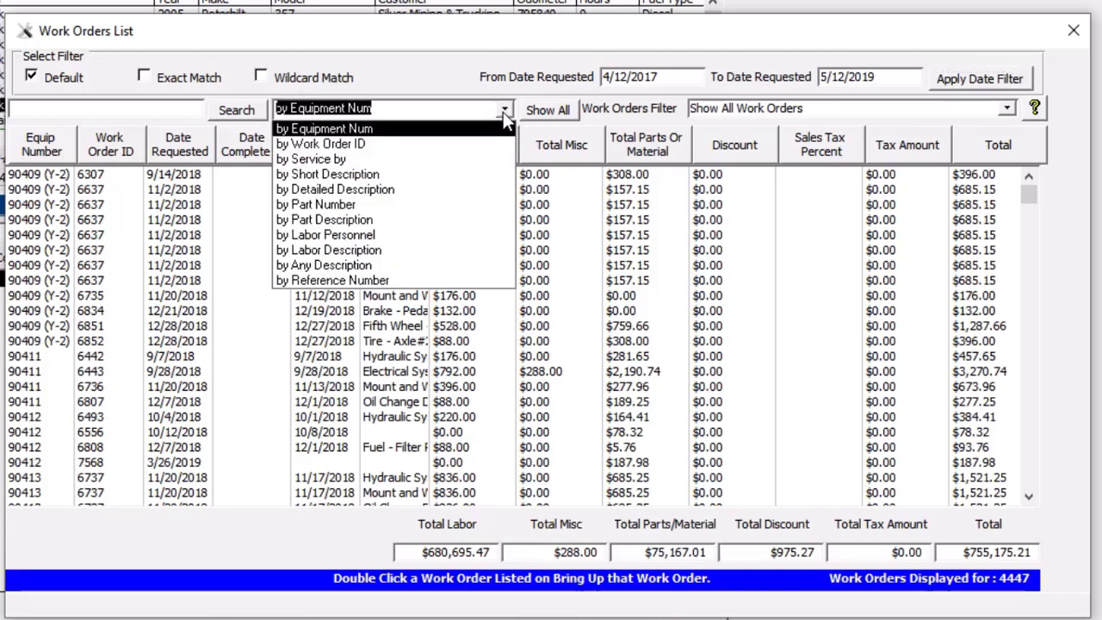
click(351, 209)
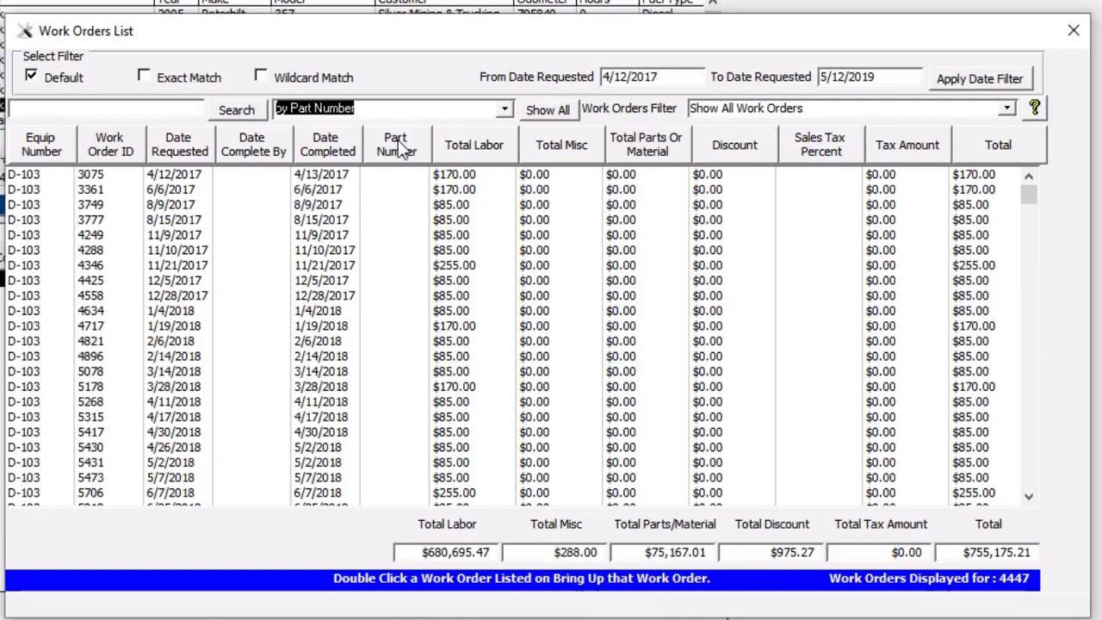
scroll(407, 220, down, 7)
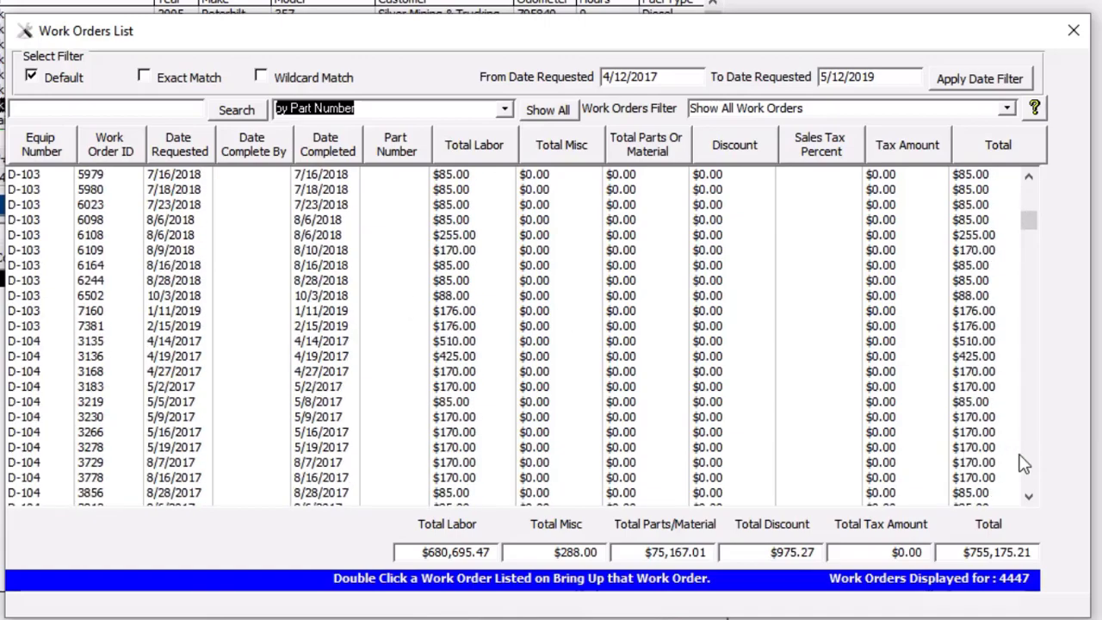
scroll(1025, 465, down, 10)
scroll(1040, 480, down, 10)
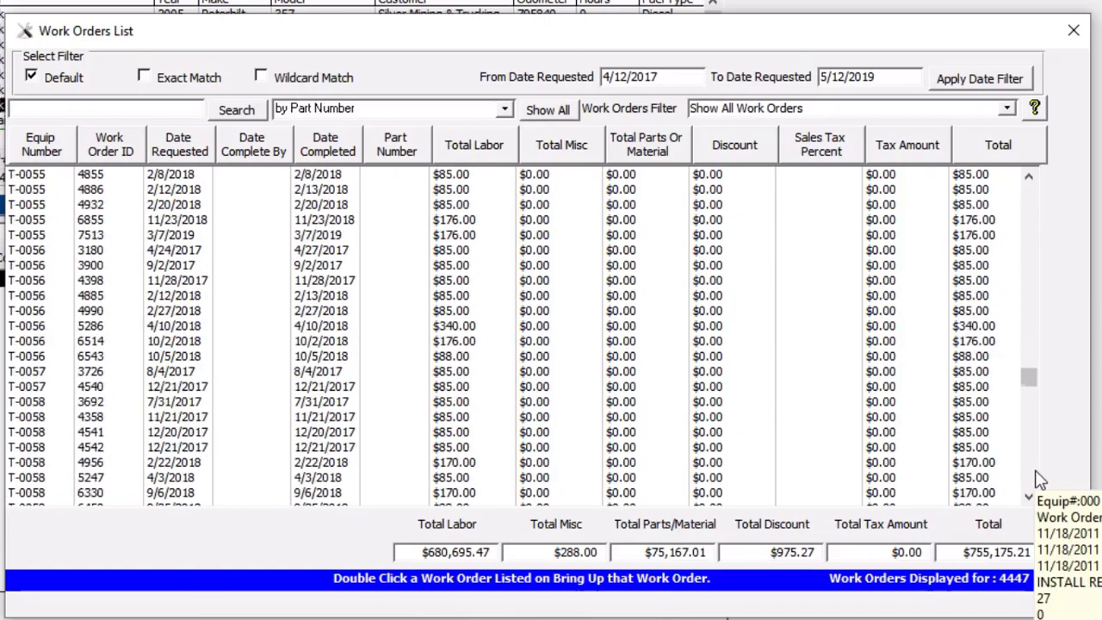
scroll(1040, 479, down, 10)
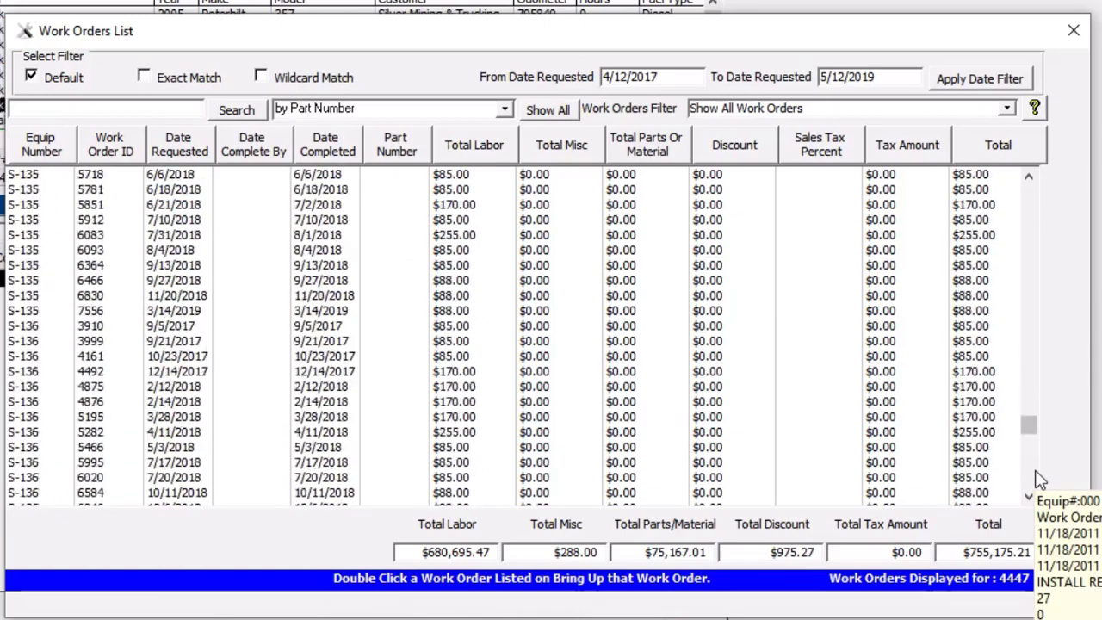
scroll(394, 315, down, 10)
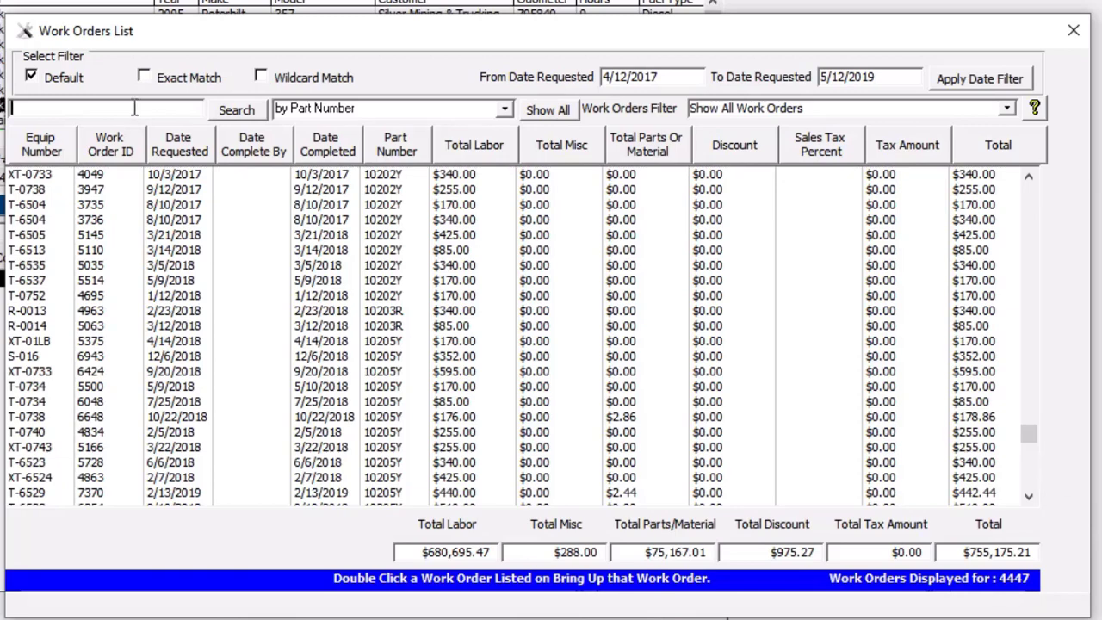
- Set the work orders list's To Date Requested to 1/12/2019 and apply the date filter
click(25, 106)
drag(893, 78, 786, 85)
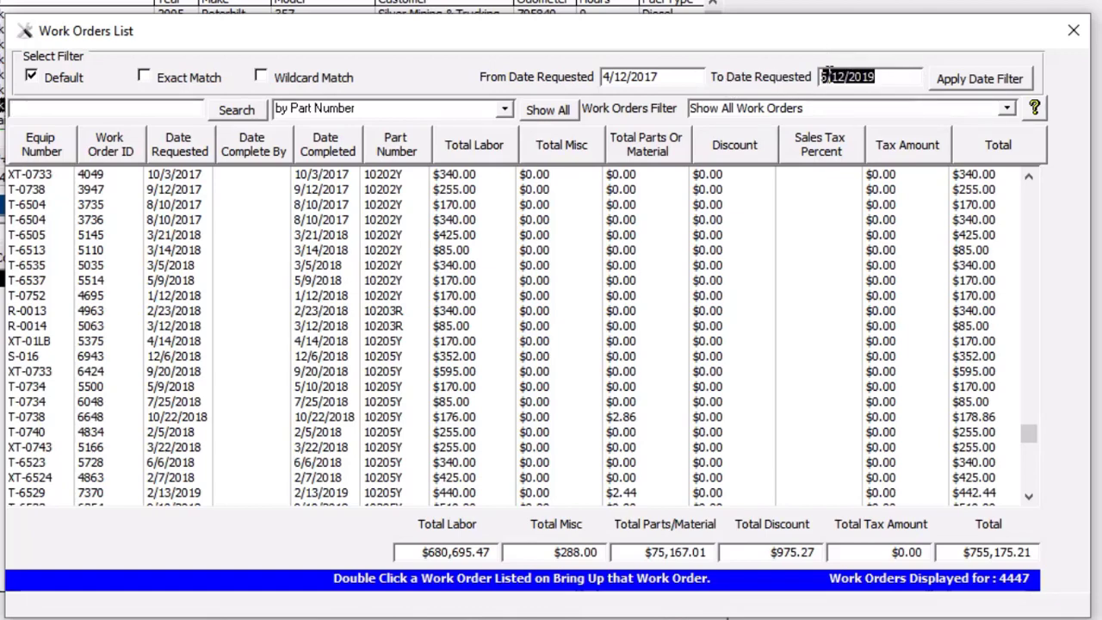
click(824, 77)
key(BackSpace)
text(1)
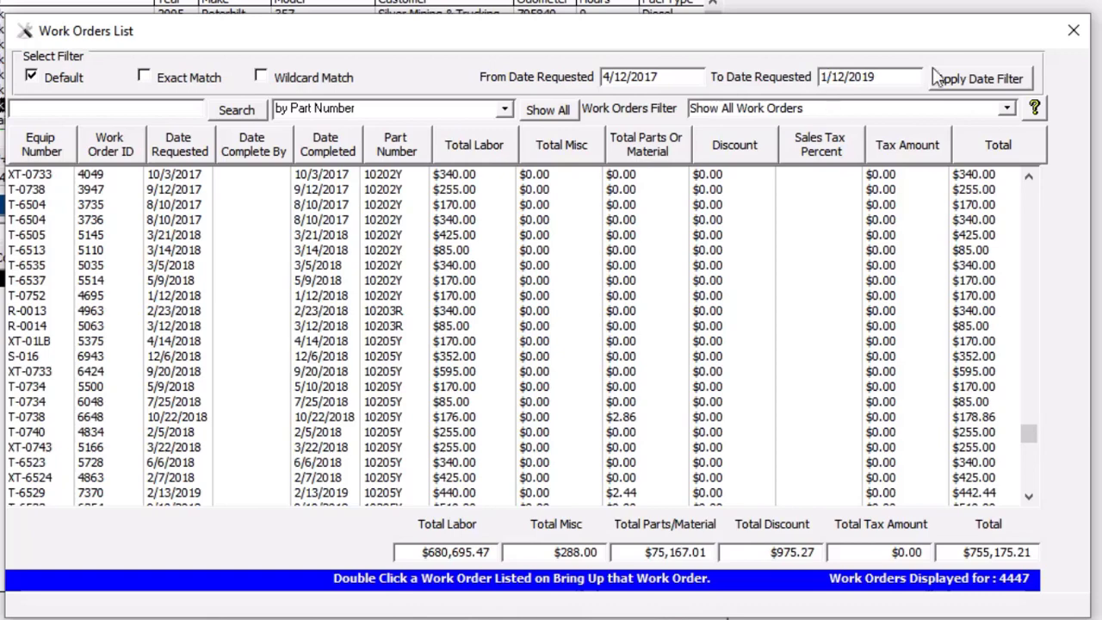
click(958, 79)
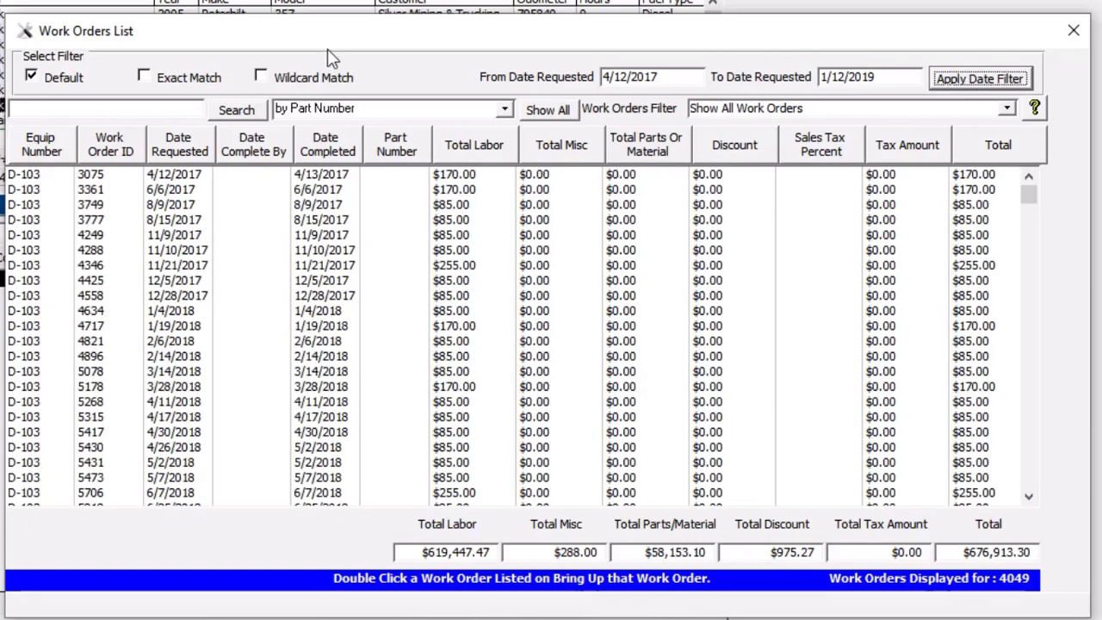
drag(329, 41, 283, 32)
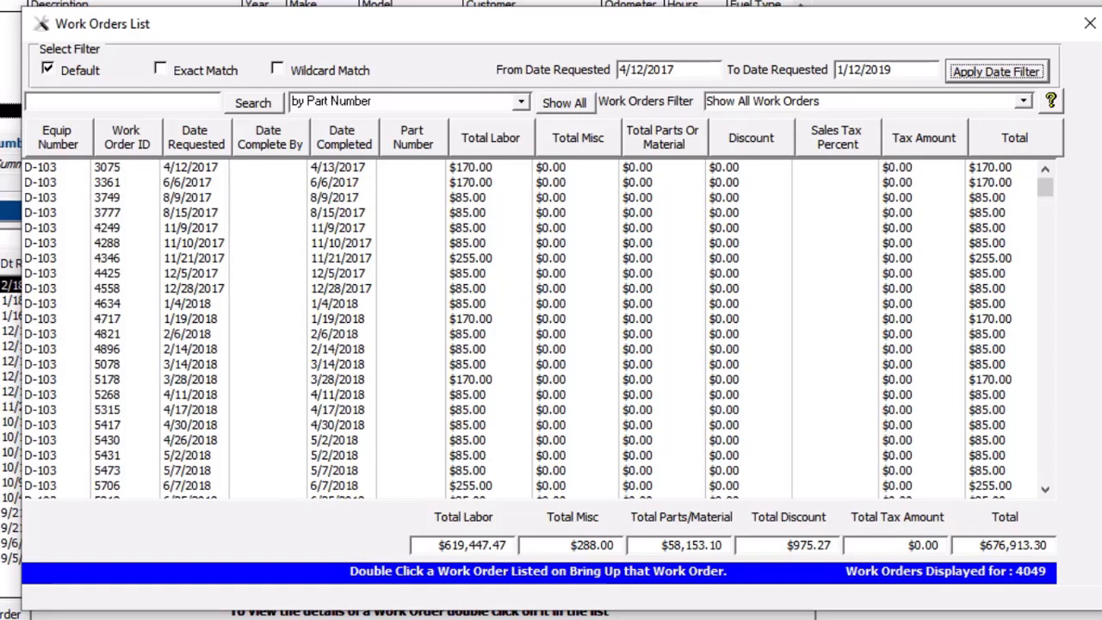
- Close the work orders list and view the state/province mileage entry form from the truck's fuel log
click(1090, 30)
click(777, 182)
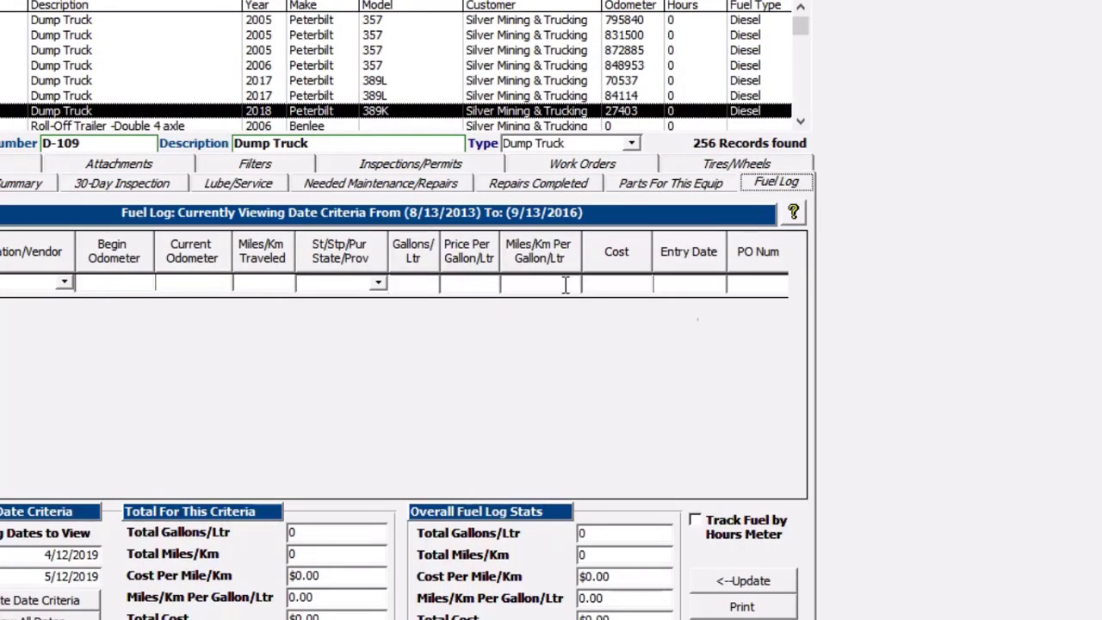
double_click(336, 287)
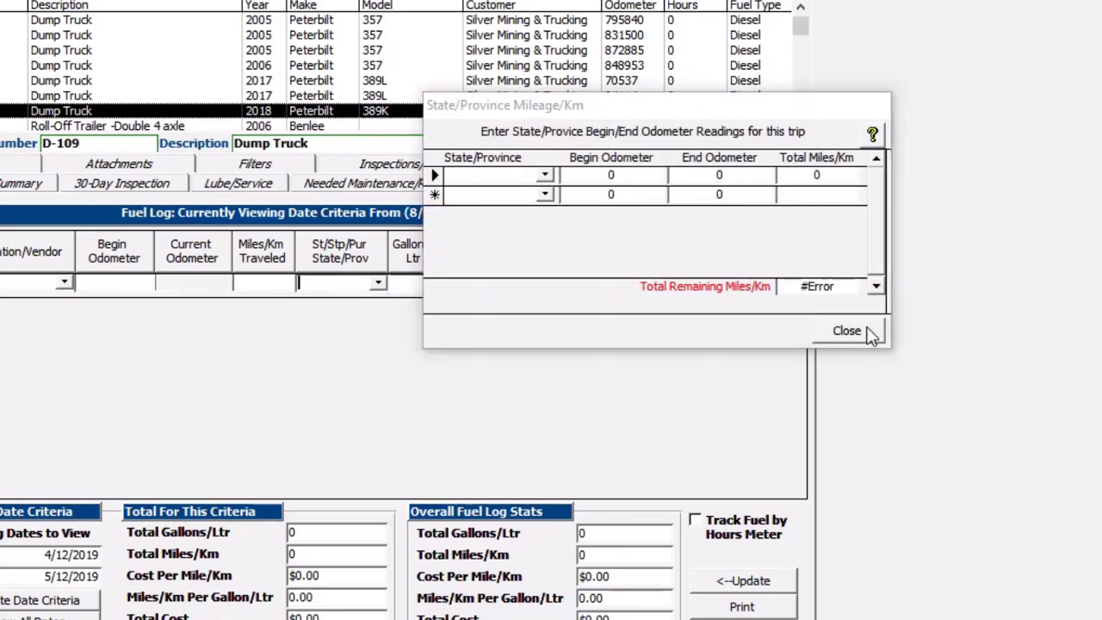
click(848, 333)
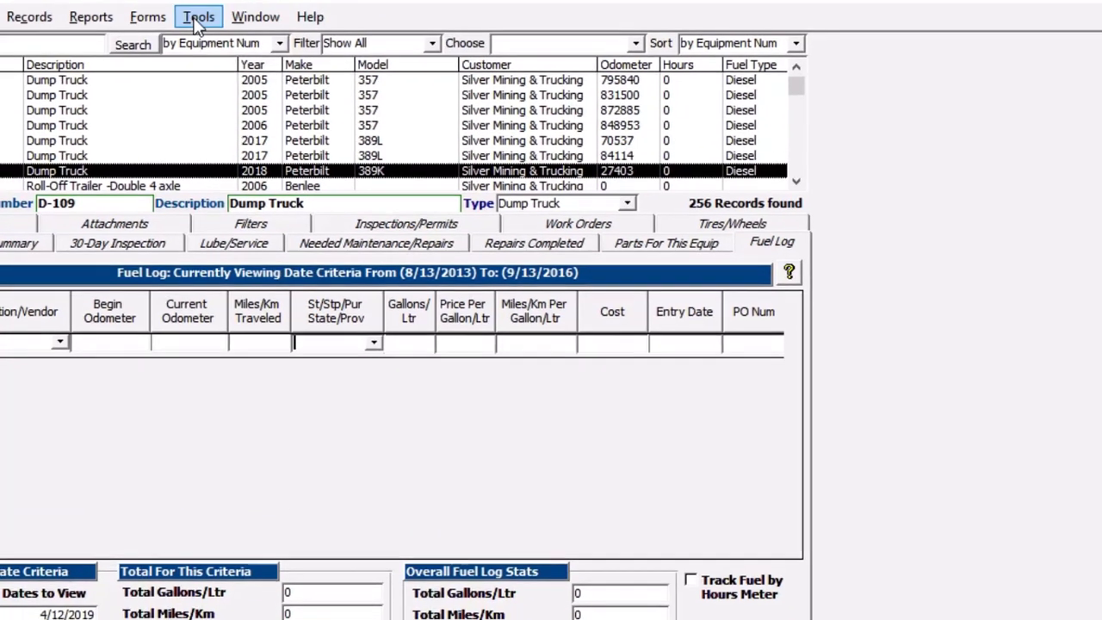
- Open the Reminders popup and go from its Lube/Service reminders to the record of dump truck D-103
click(147, 17)
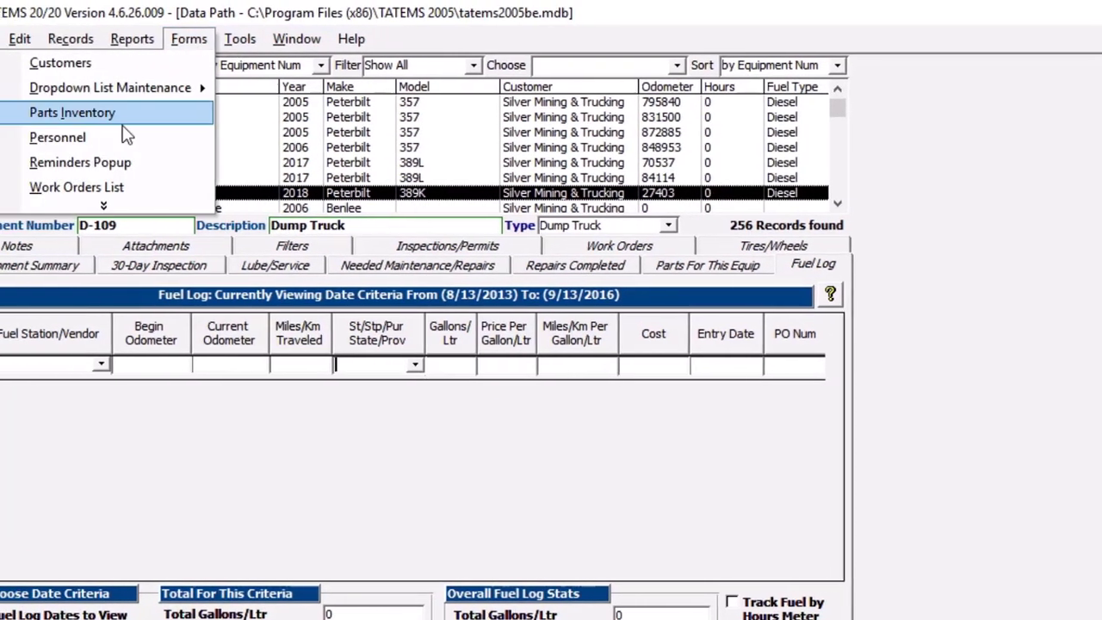
click(123, 171)
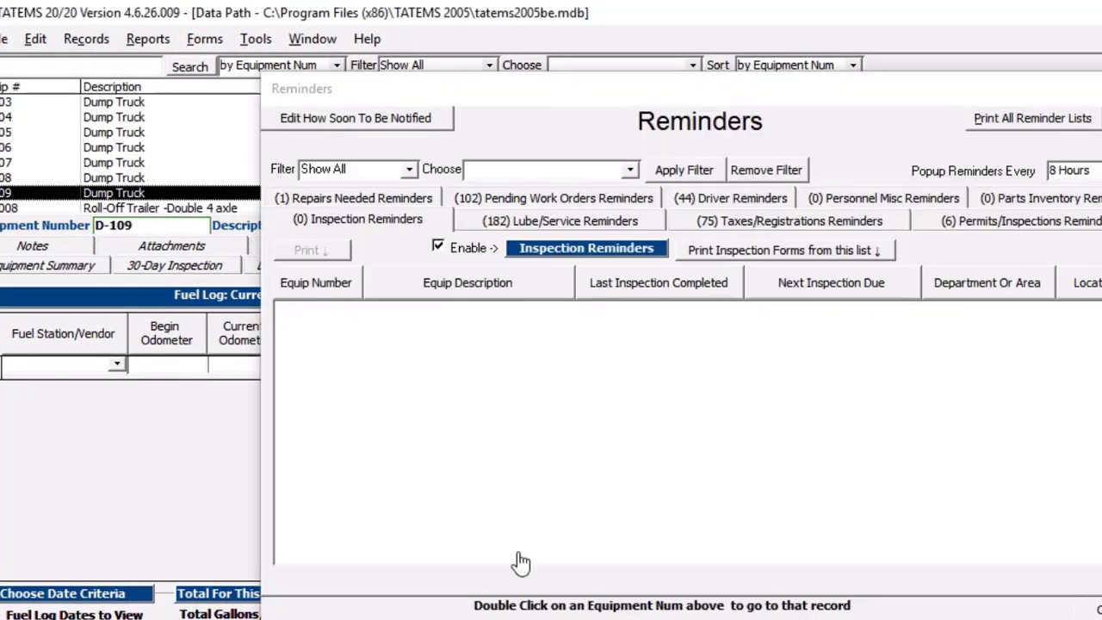
click(512, 224)
double_click(493, 372)
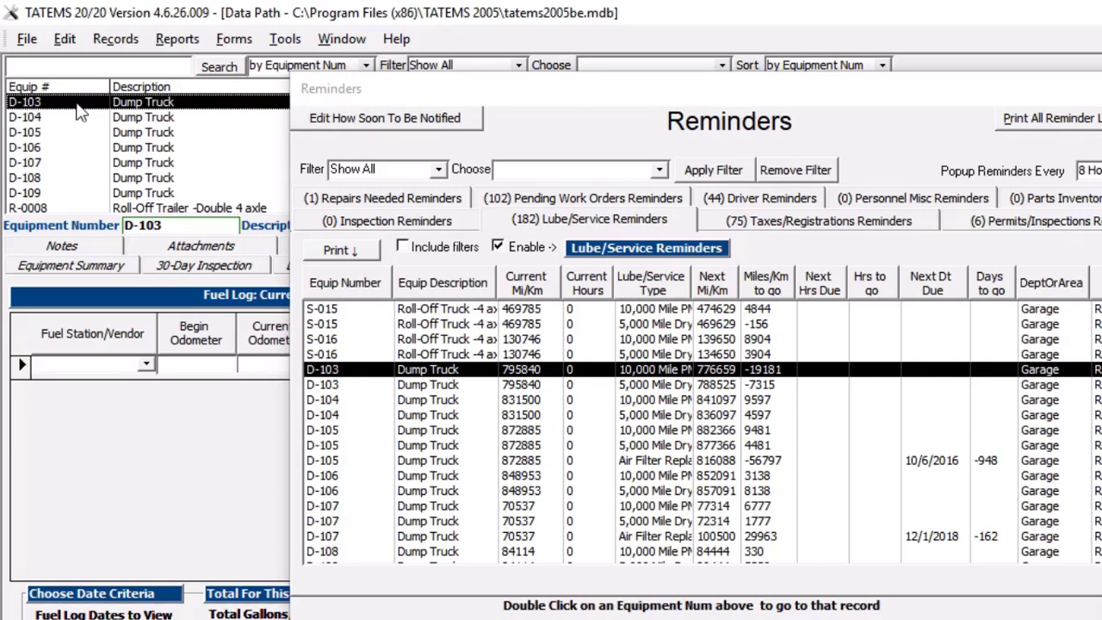
- Go to the record of dump truck D-105 from its 5,000-mile reminder and reposition the Reminders window
click(177, 226)
double_click(422, 448)
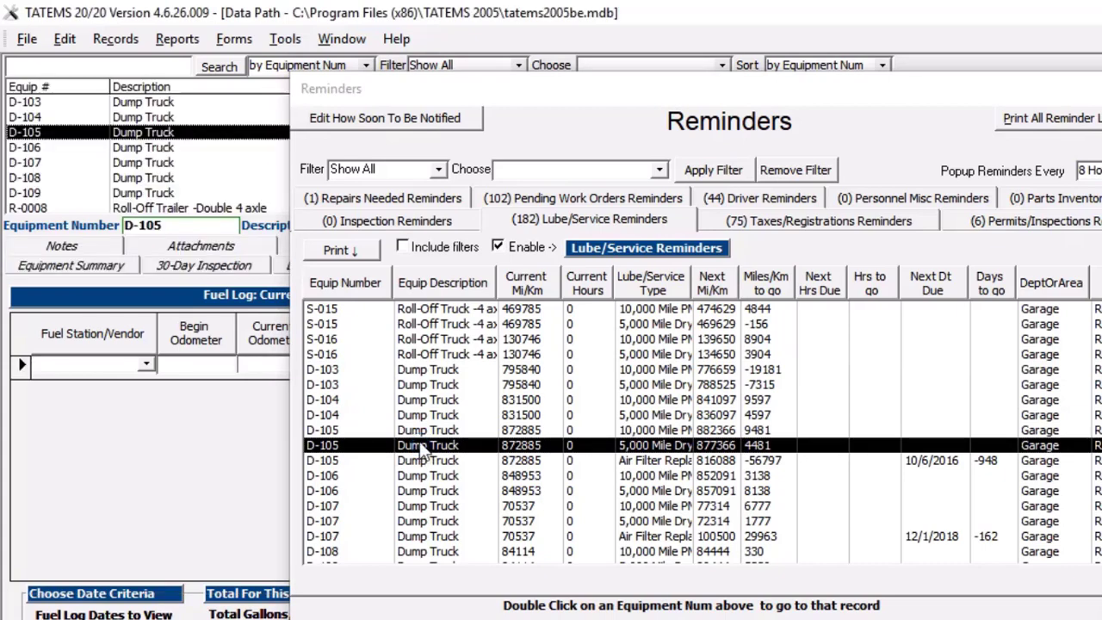
drag(433, 94, 400, 72)
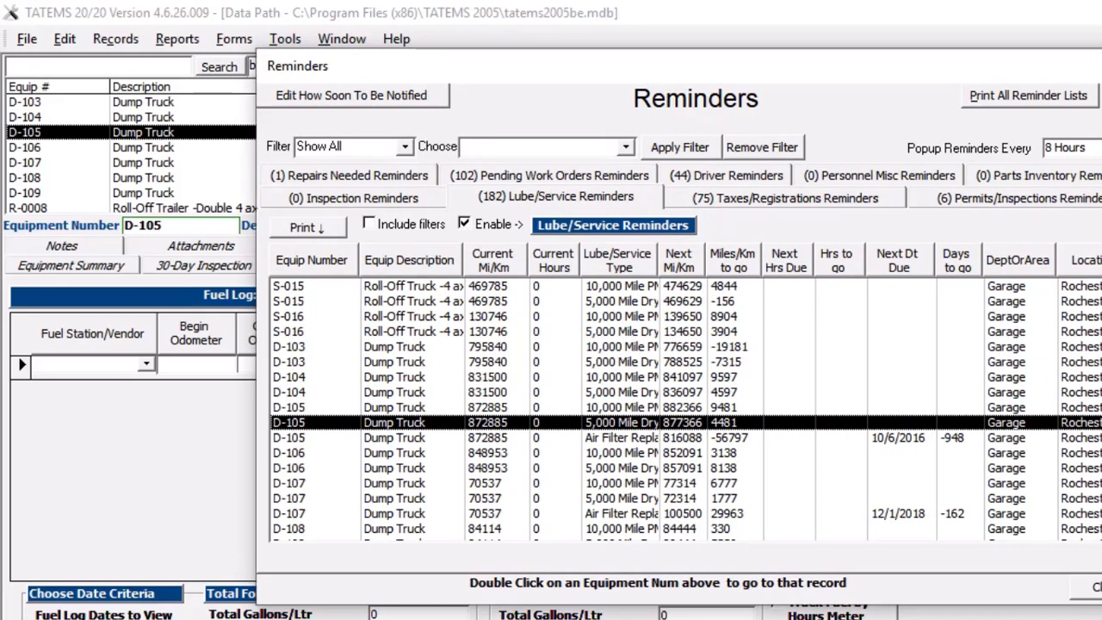
mouse_move(720, 64)
mouse_down()
mouse_move(725, 81)
mouse_move(717, 62)
mouse_up()
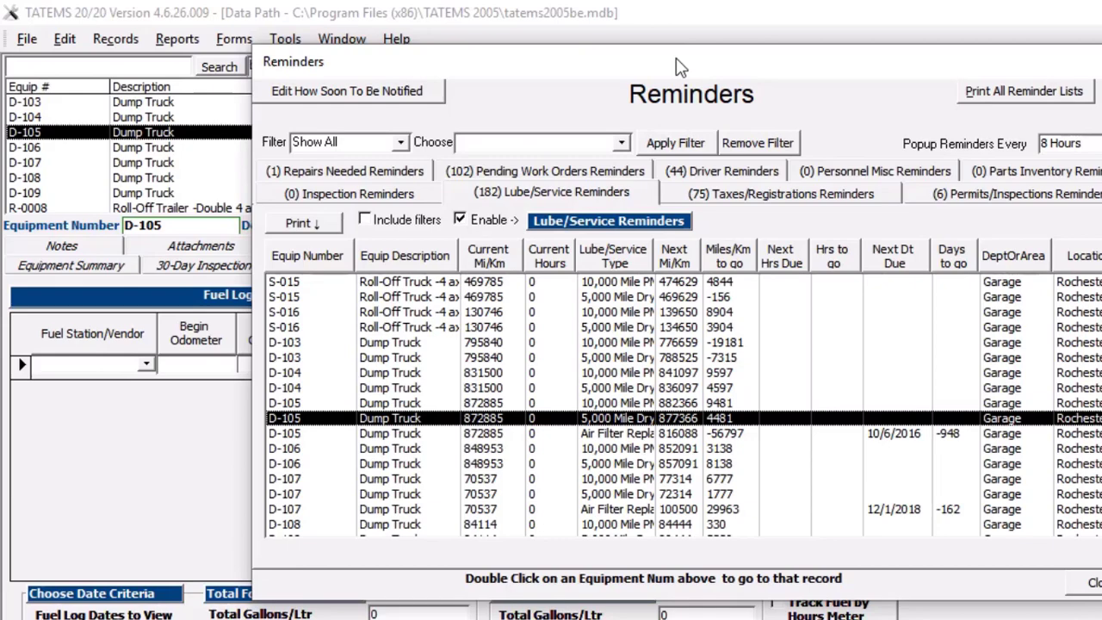
drag(676, 67, 649, 60)
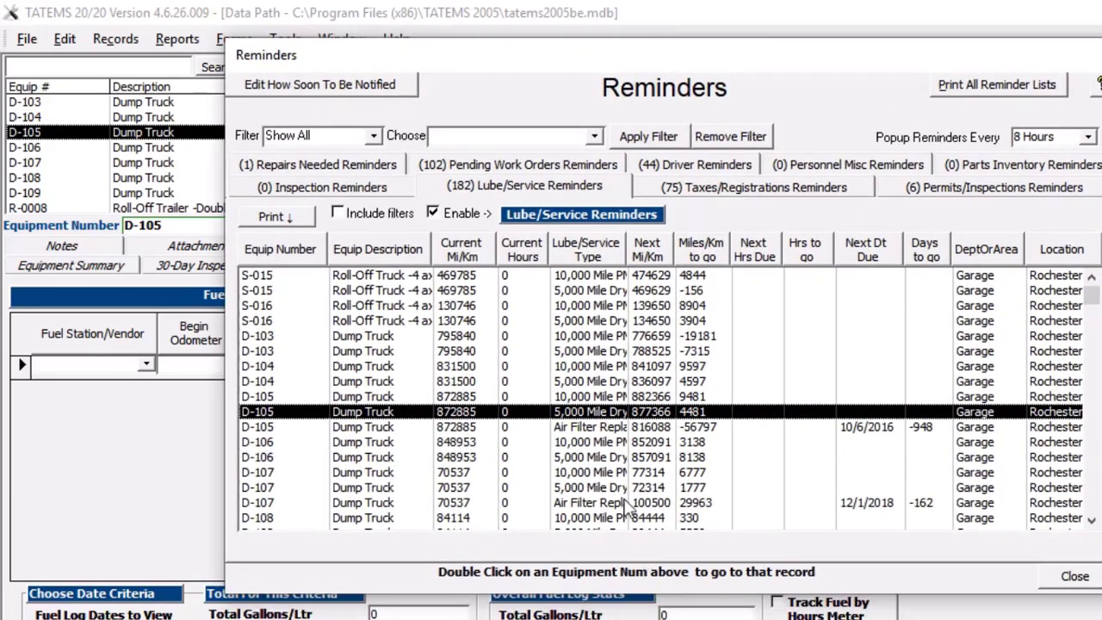